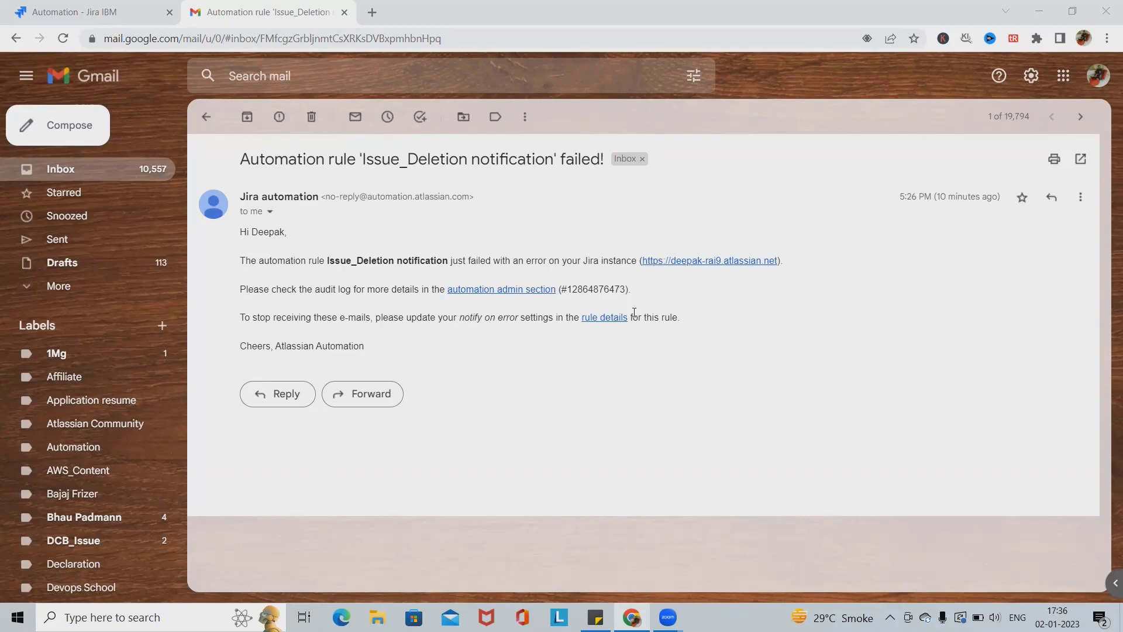
Open the Issue_Deletion notification rule in Jira, then return to the Gmail failure email.
key("ctrl+Tab")
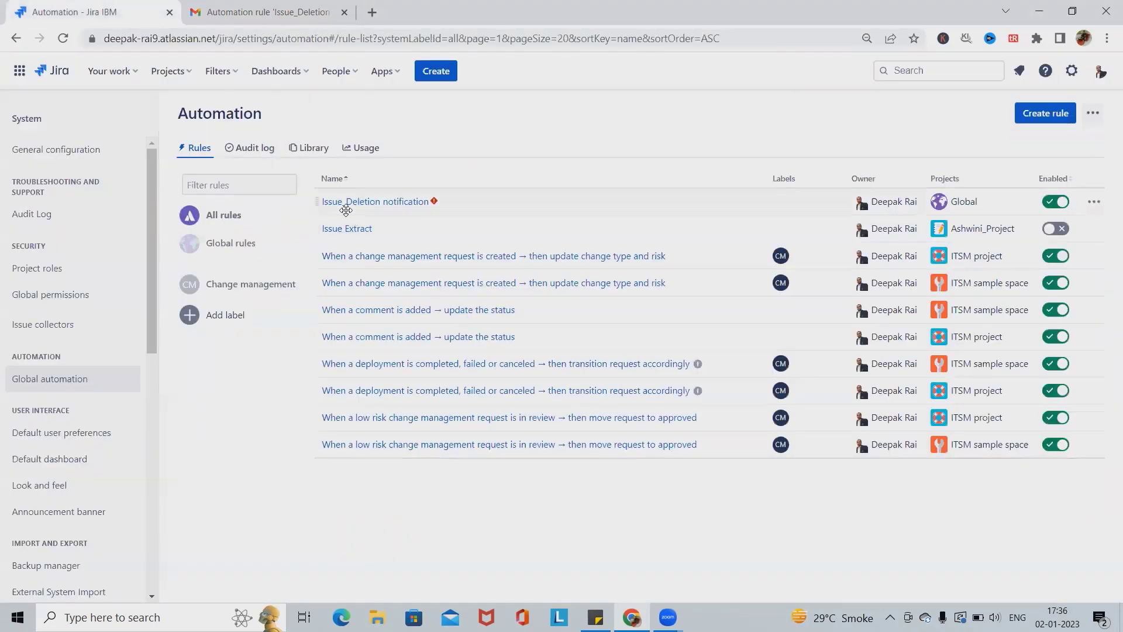
left_click(375, 202)
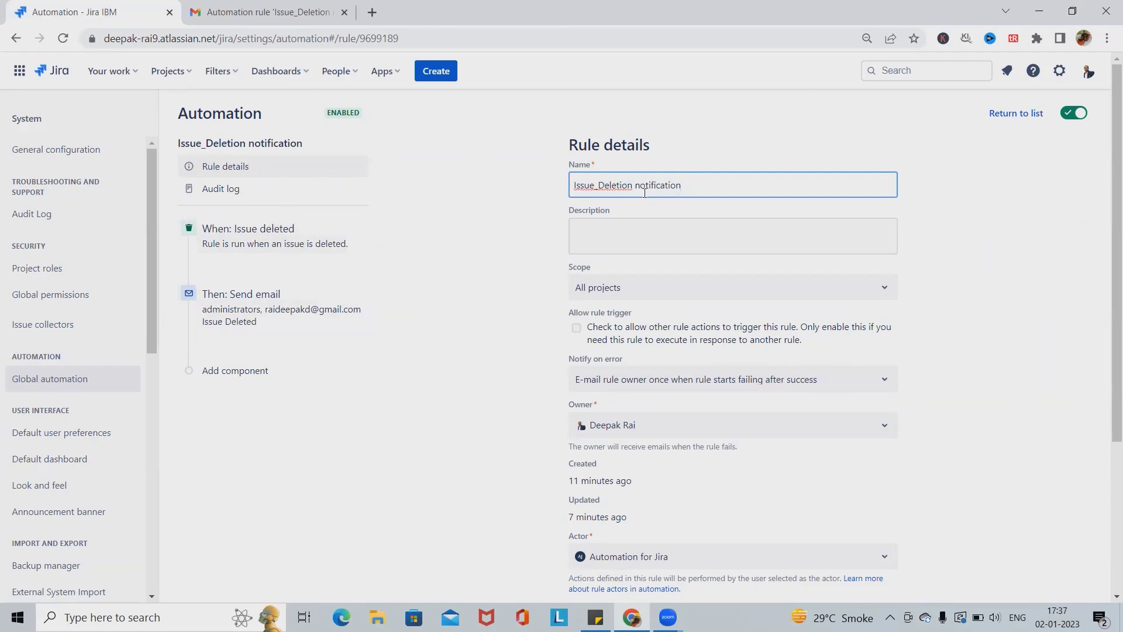
left_click(268, 17)
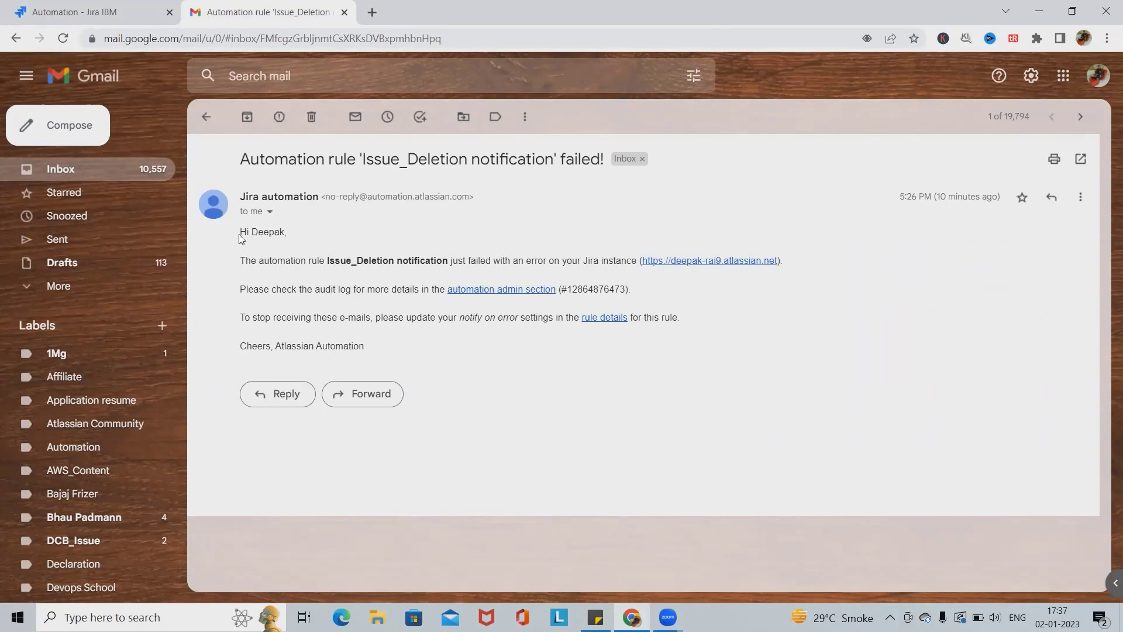
Re-read the failed-rule email body, then return to the Issue_Deletion rule details.
left_click_drag(241, 232, 369, 345)
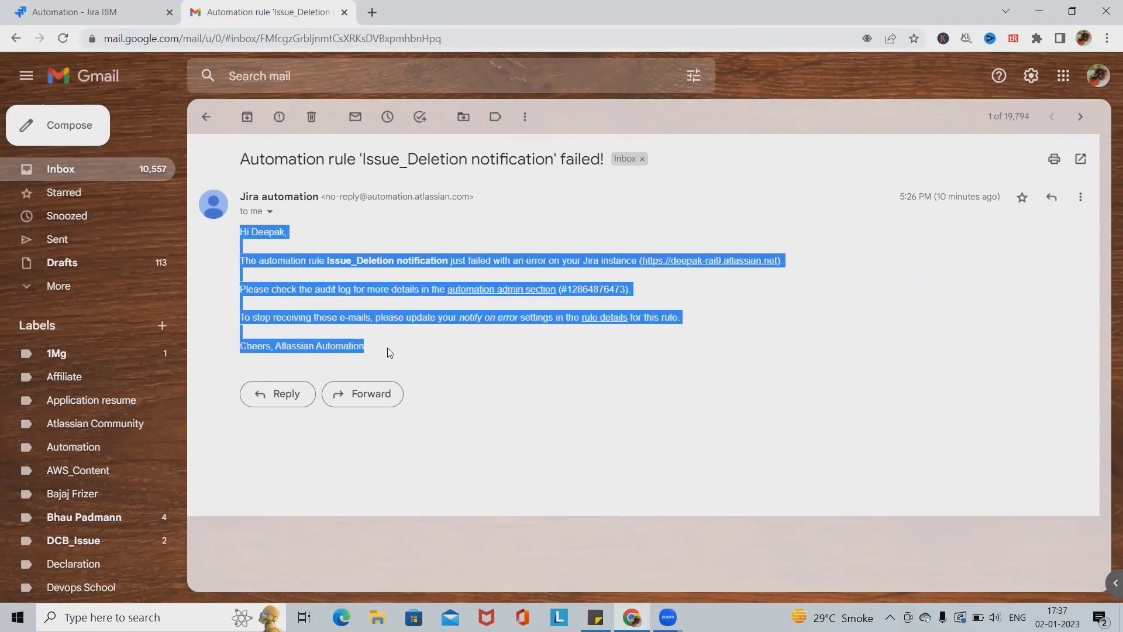
left_click(611, 373)
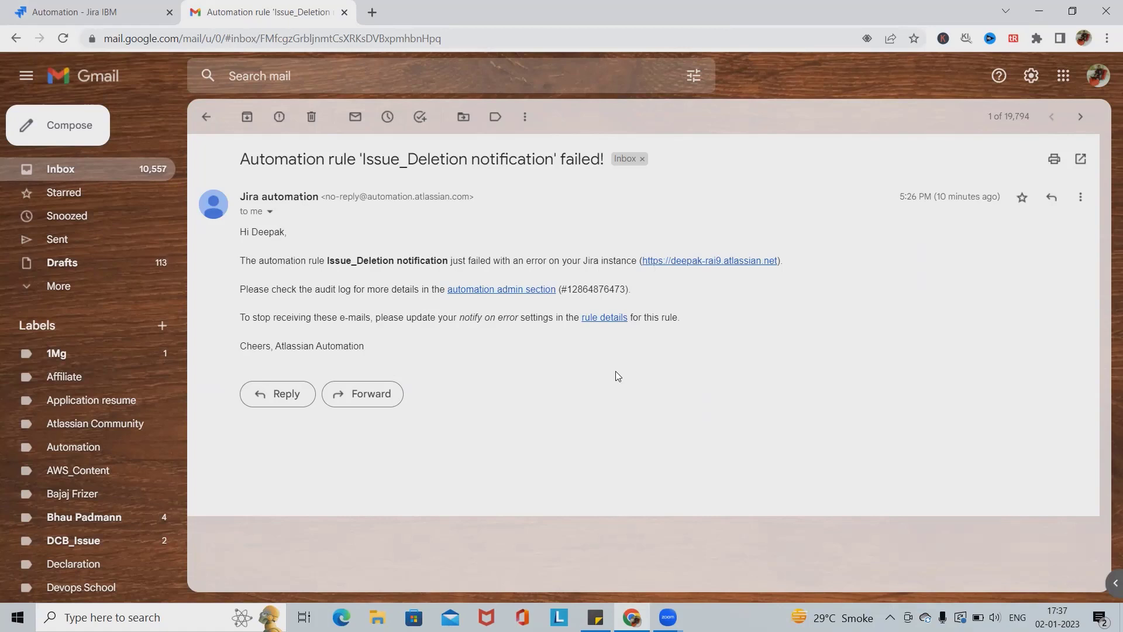
left_click(131, 11)
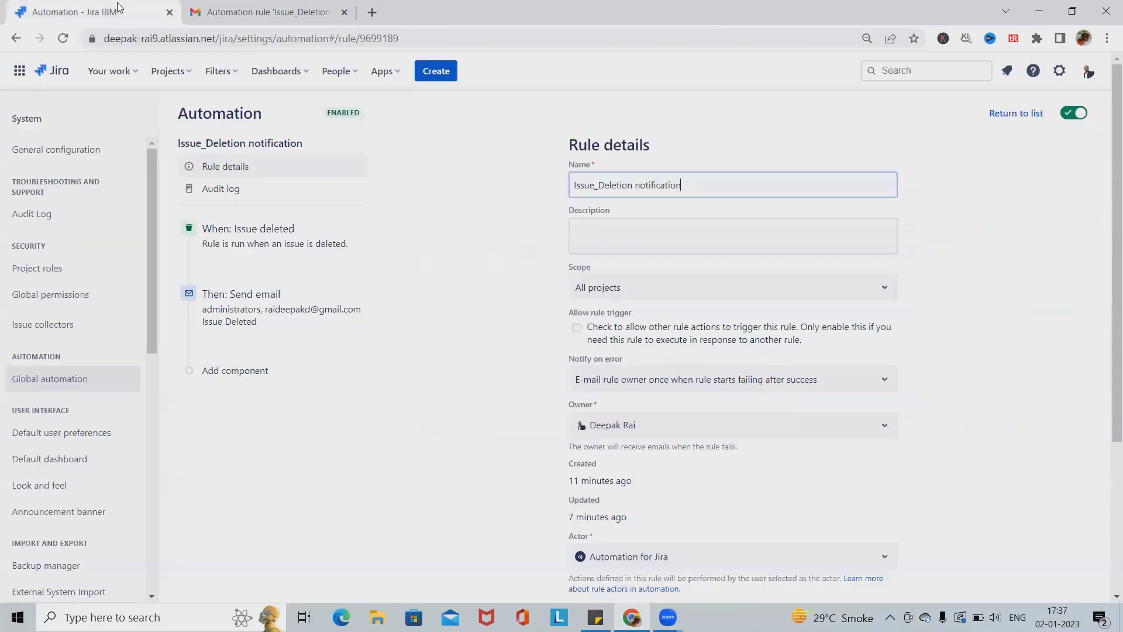
Open the 'Saved Mobile no' issue AP-35 on the Abhaya_Project board.
left_click(190, 73)
left_click(251, 130)
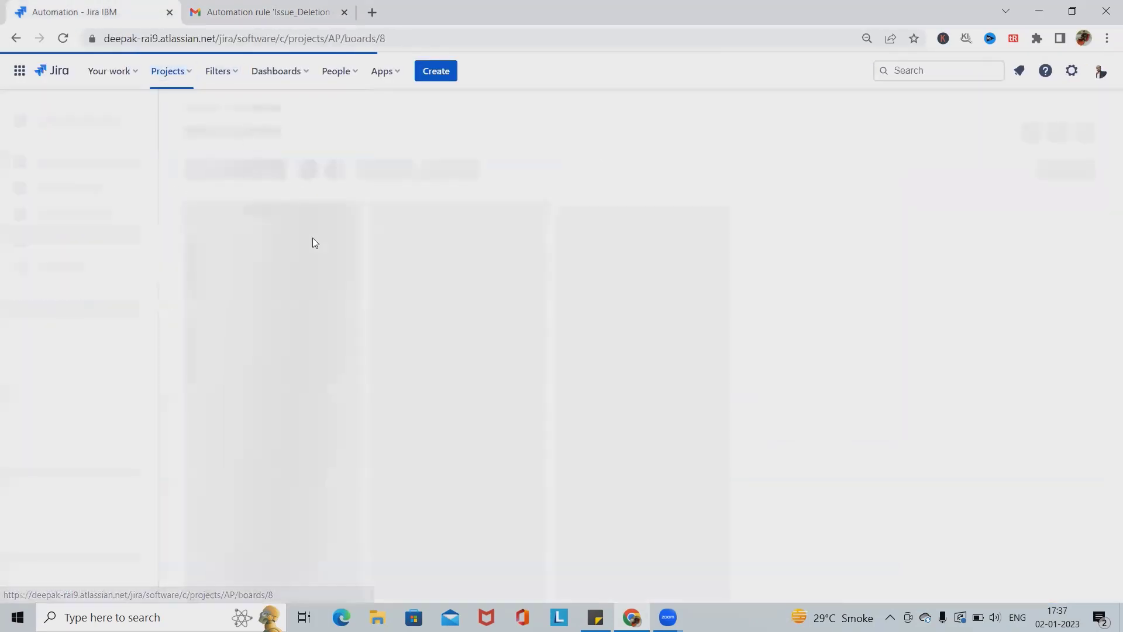
scroll(325, 457, "down", 3)
scroll(330, 483, "down", 3)
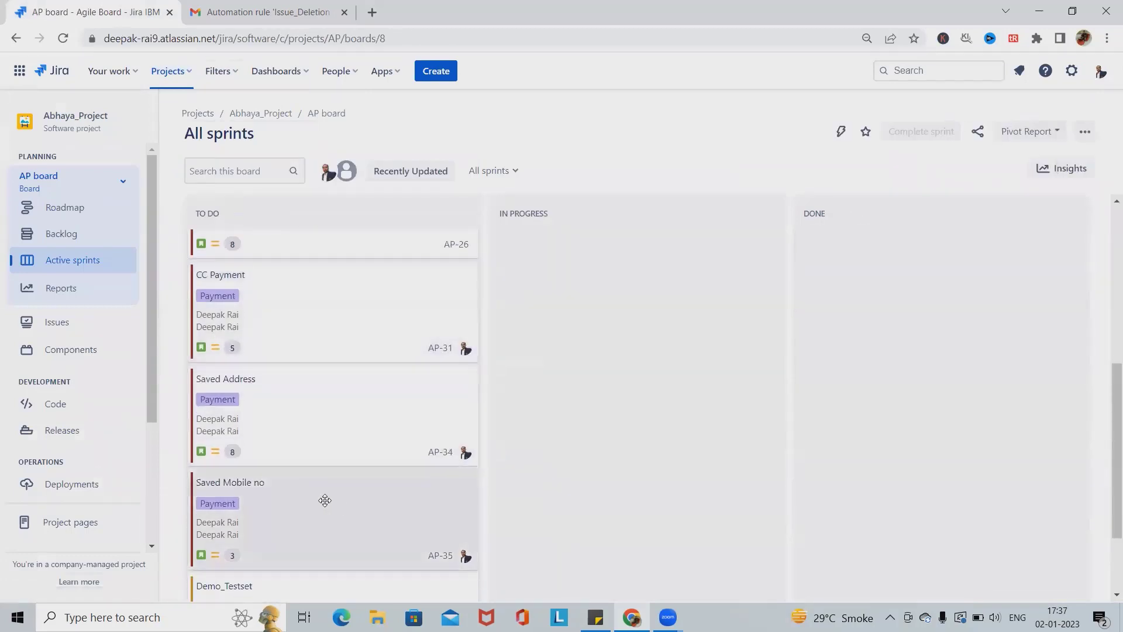
scroll(363, 324, "down", 2)
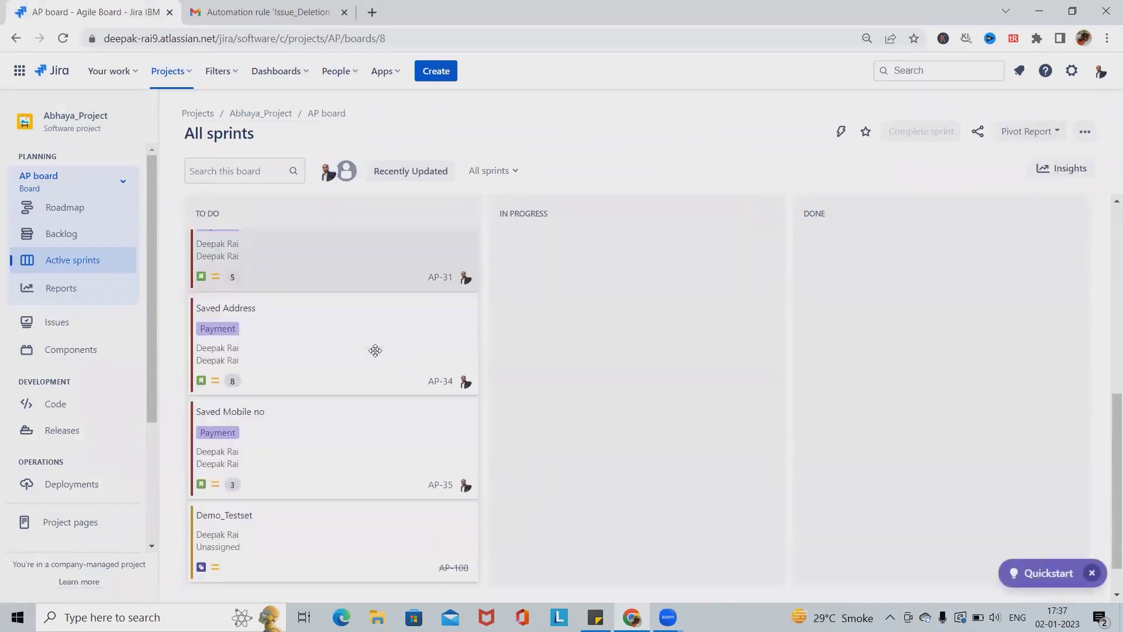
scroll(377, 351, "down", 1)
left_click(356, 495)
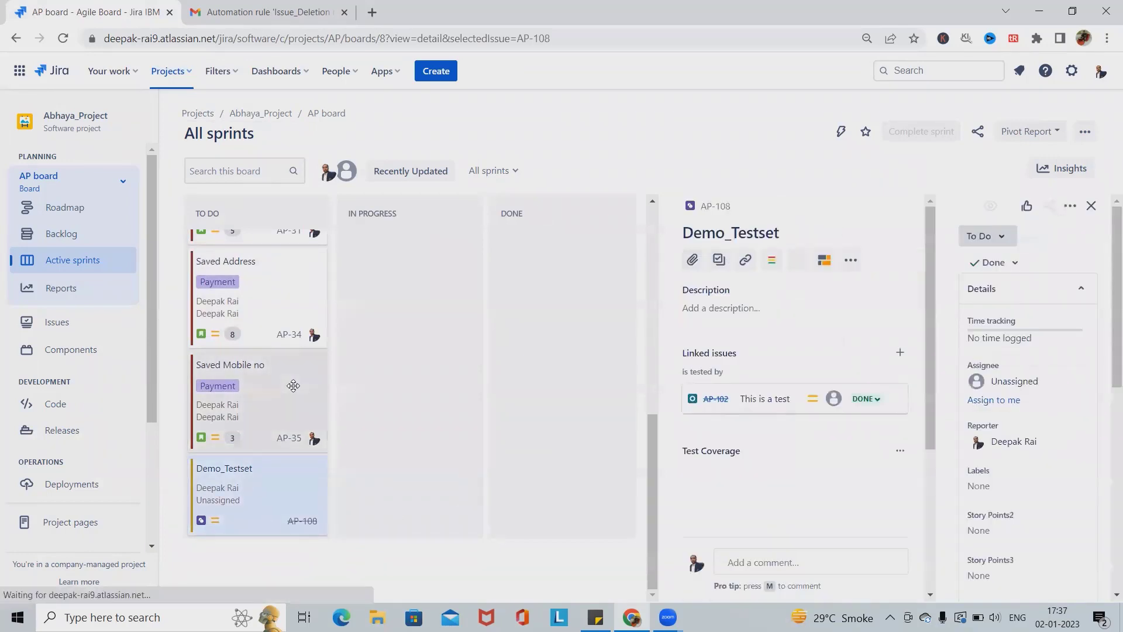
left_click(291, 386)
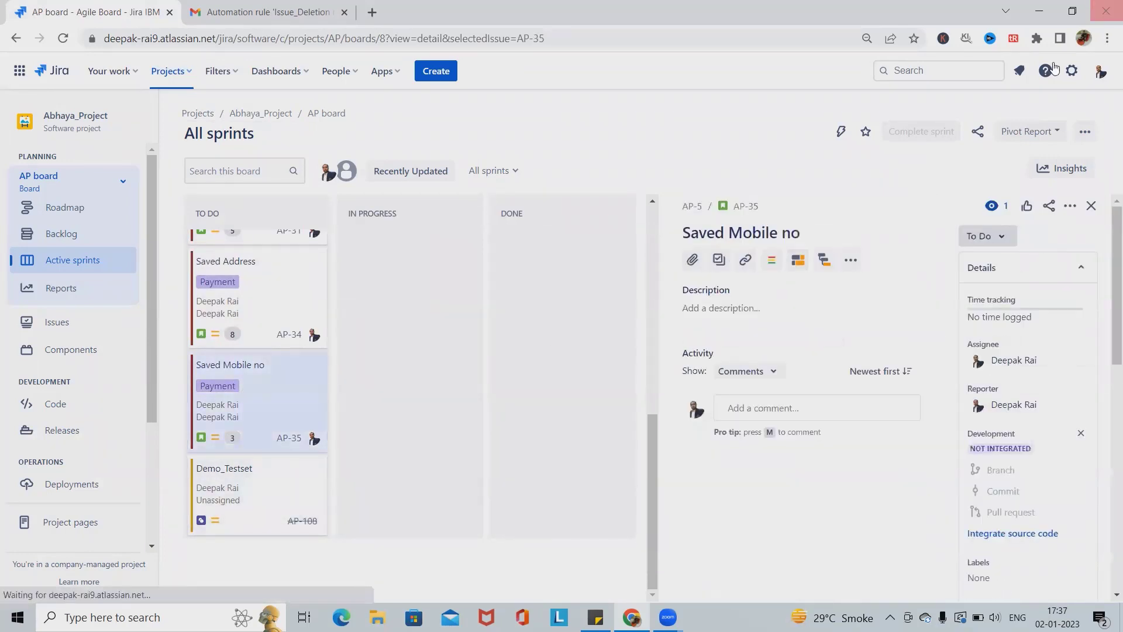
Delete issue AP-35 and confirm, then return to Gmail.
left_click(1071, 208)
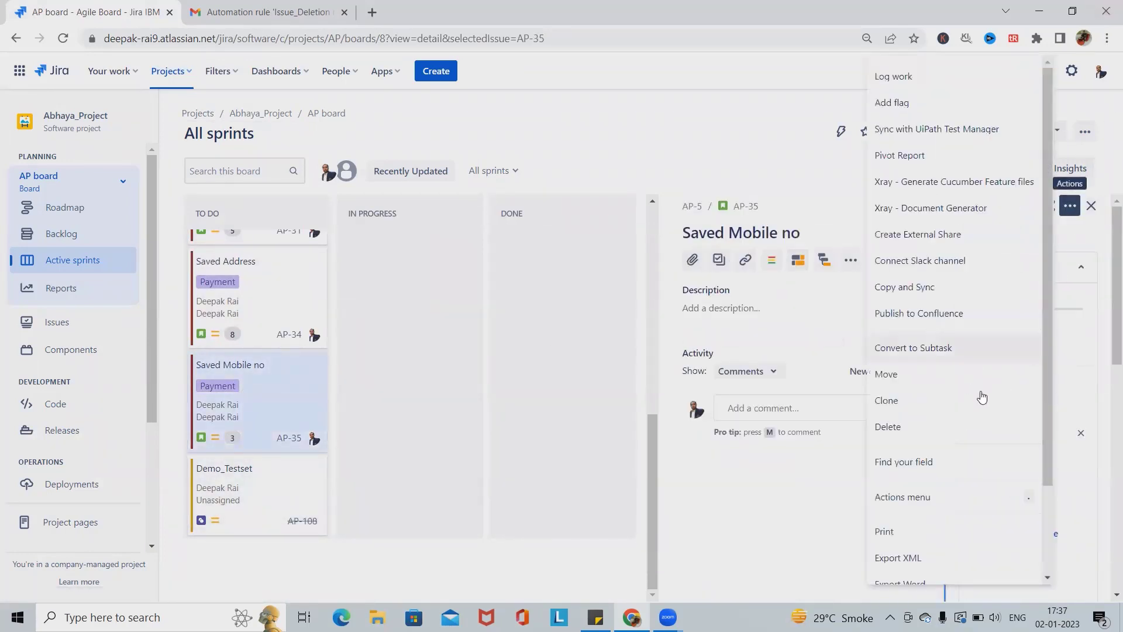
left_click(899, 435)
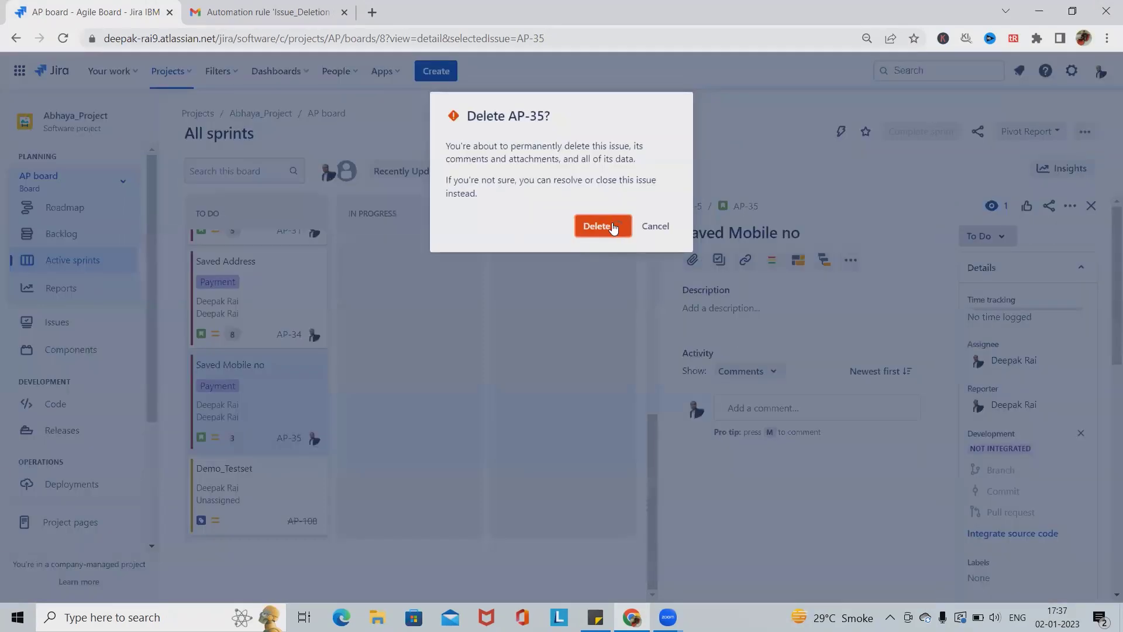
left_click(613, 226)
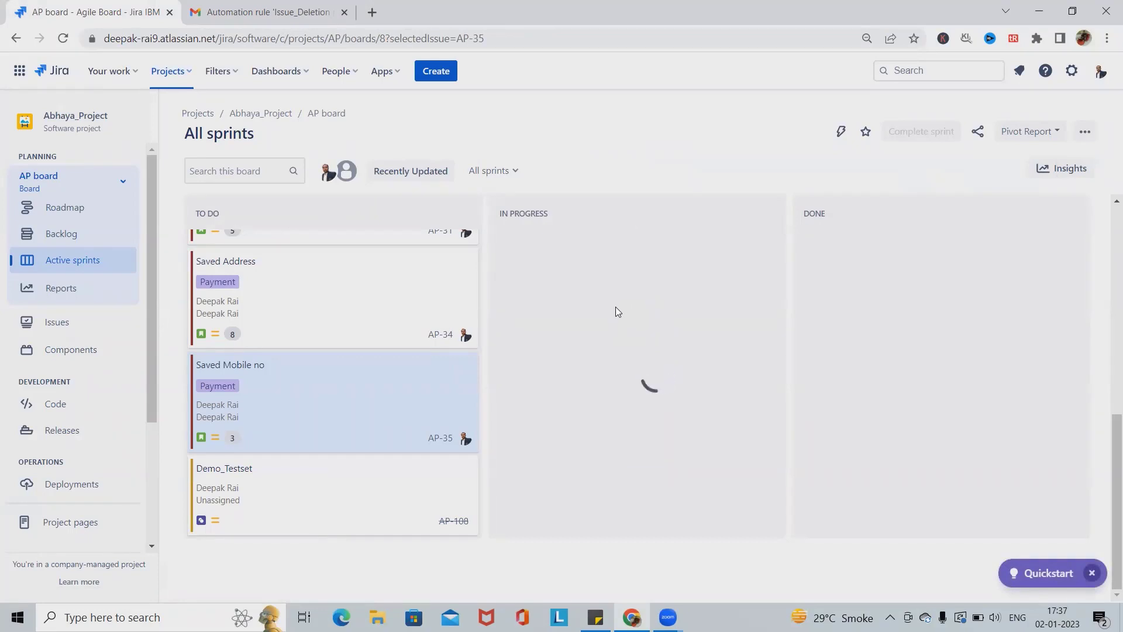
left_click(264, 12)
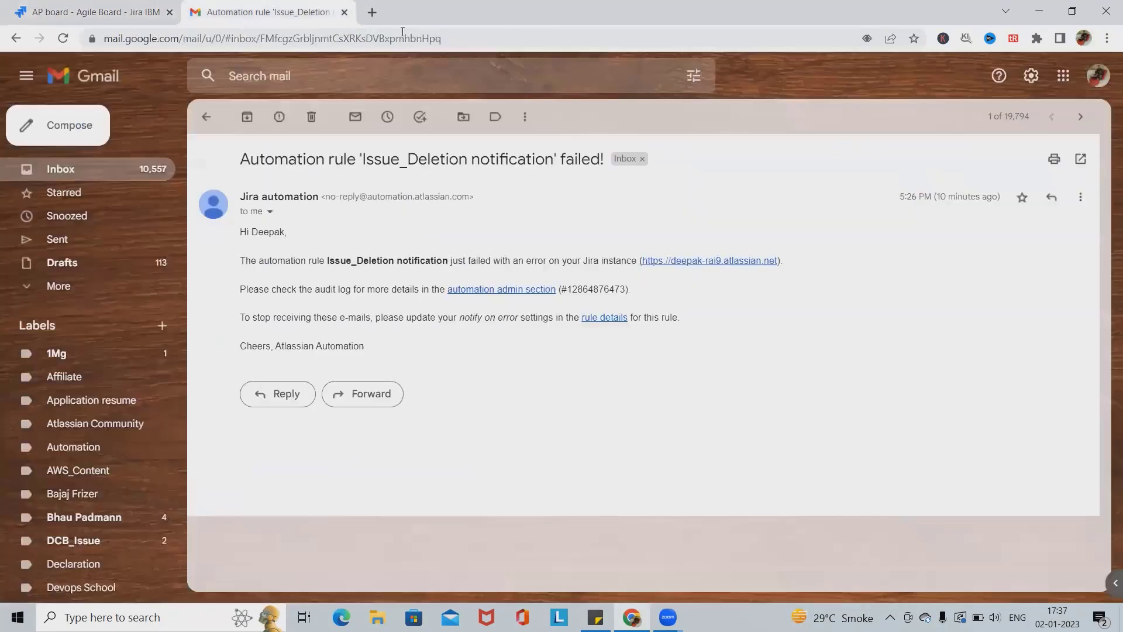
Read the new 'Issue Deleted' notification email's subject and body, then return to Jira.
left_click(205, 115)
left_click(422, 190)
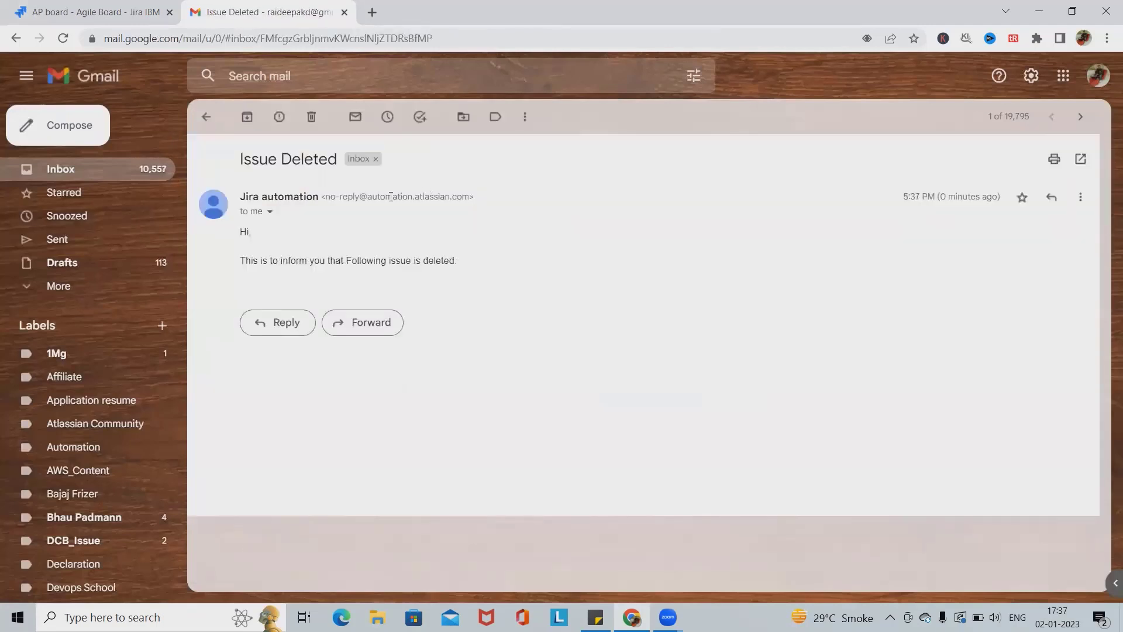
left_click_drag(242, 160, 337, 156)
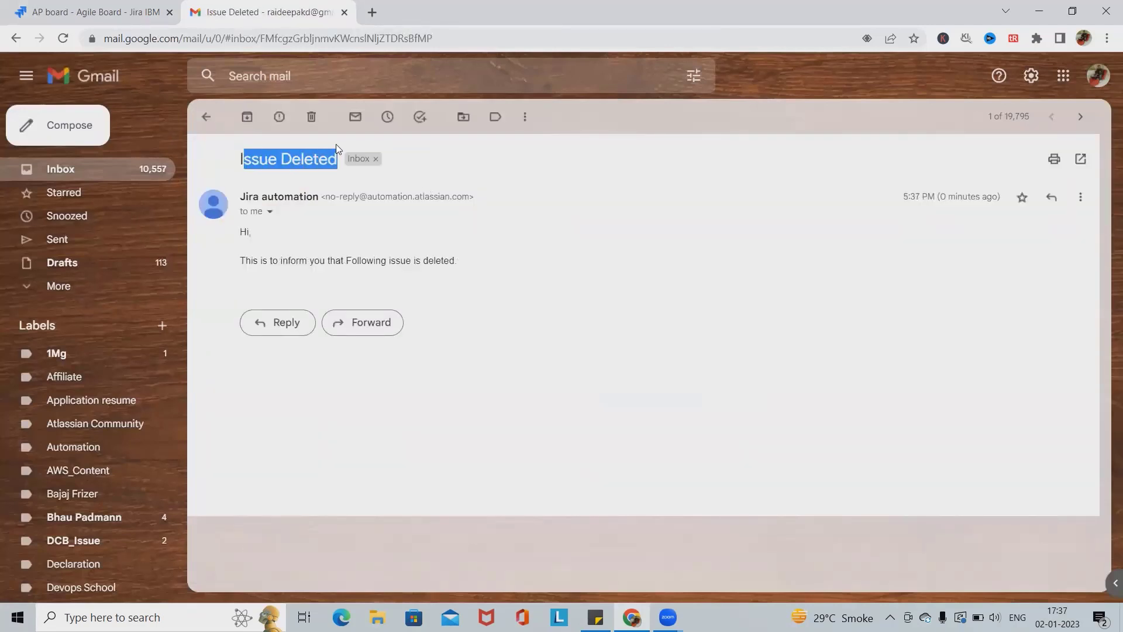
left_click(430, 303)
left_click_drag(268, 262, 450, 261)
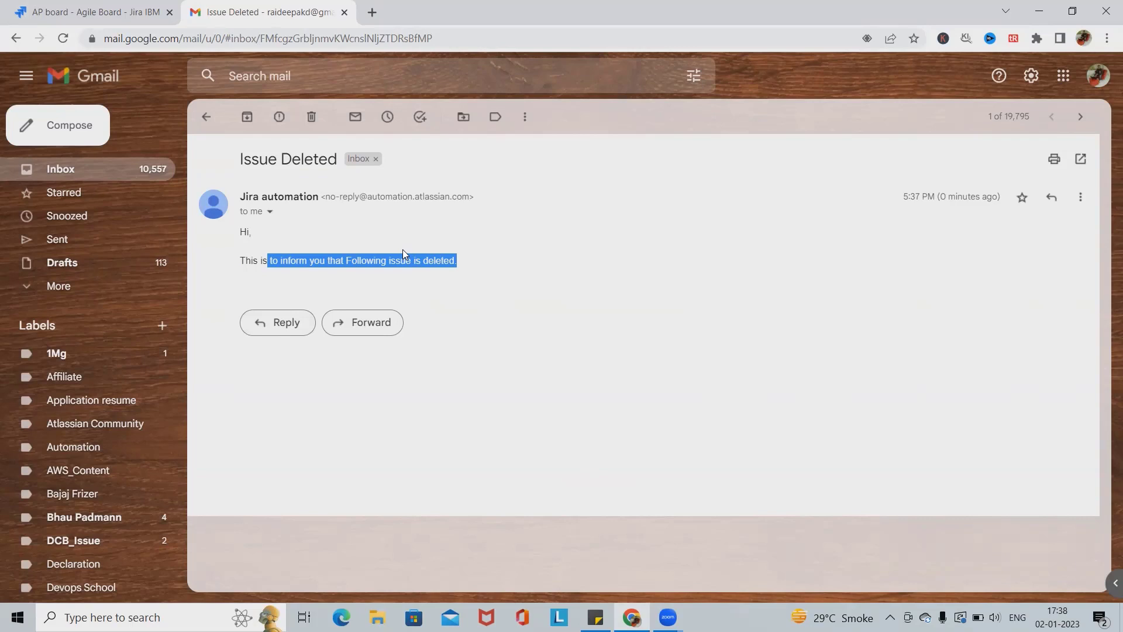
left_click(131, 10)
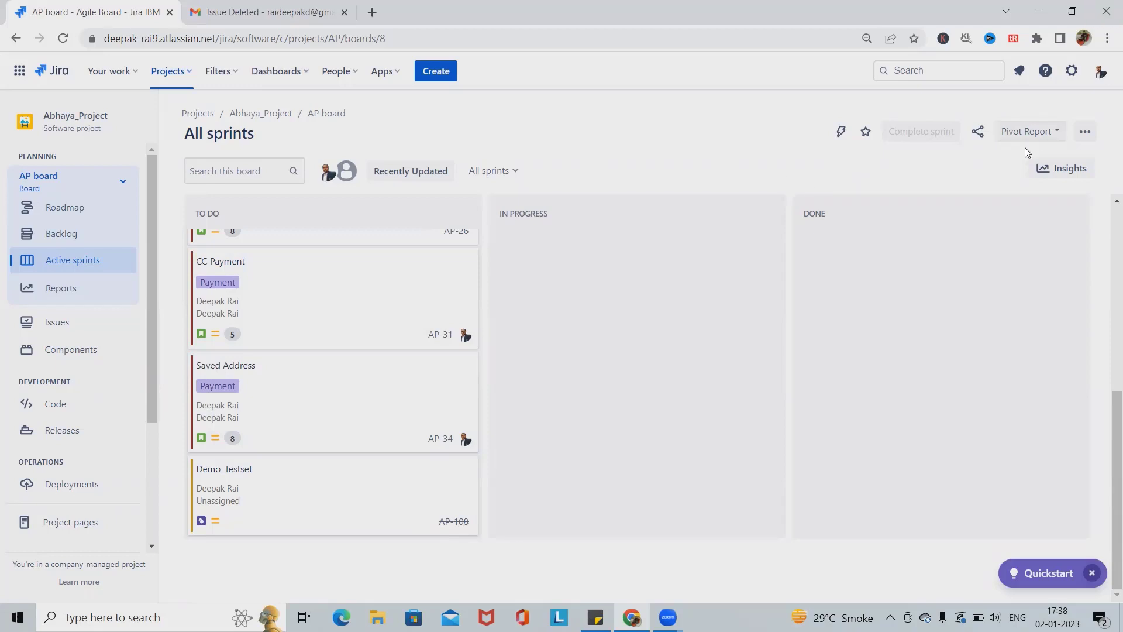
Navigate through Settings > System to the Global automation rules page.
left_click(1071, 73)
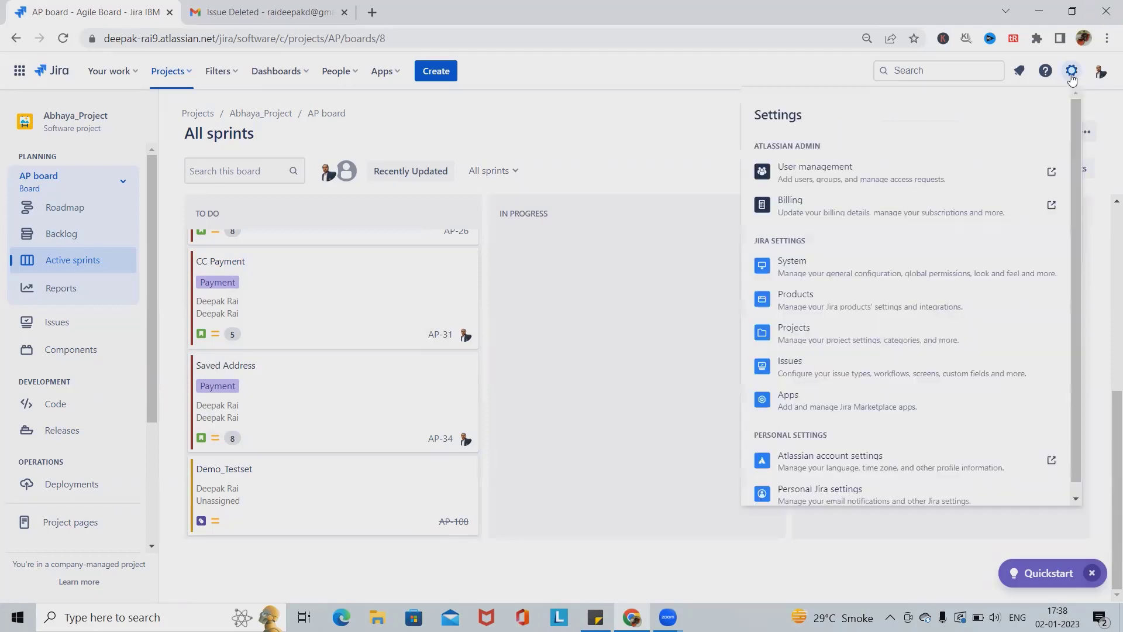
left_click(833, 277)
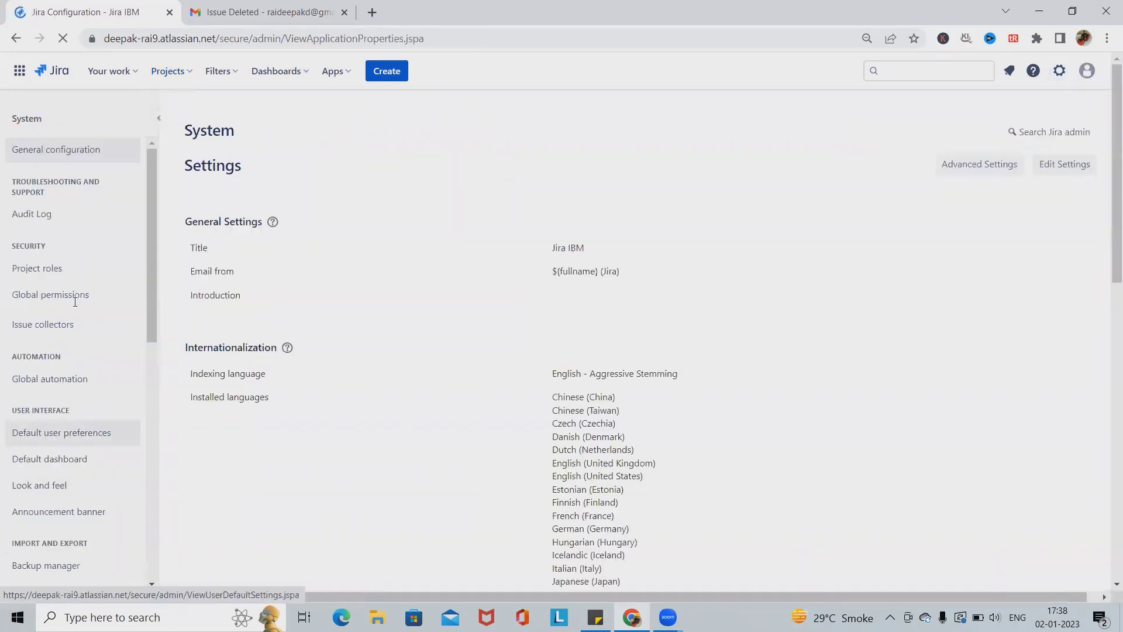
left_click(88, 307)
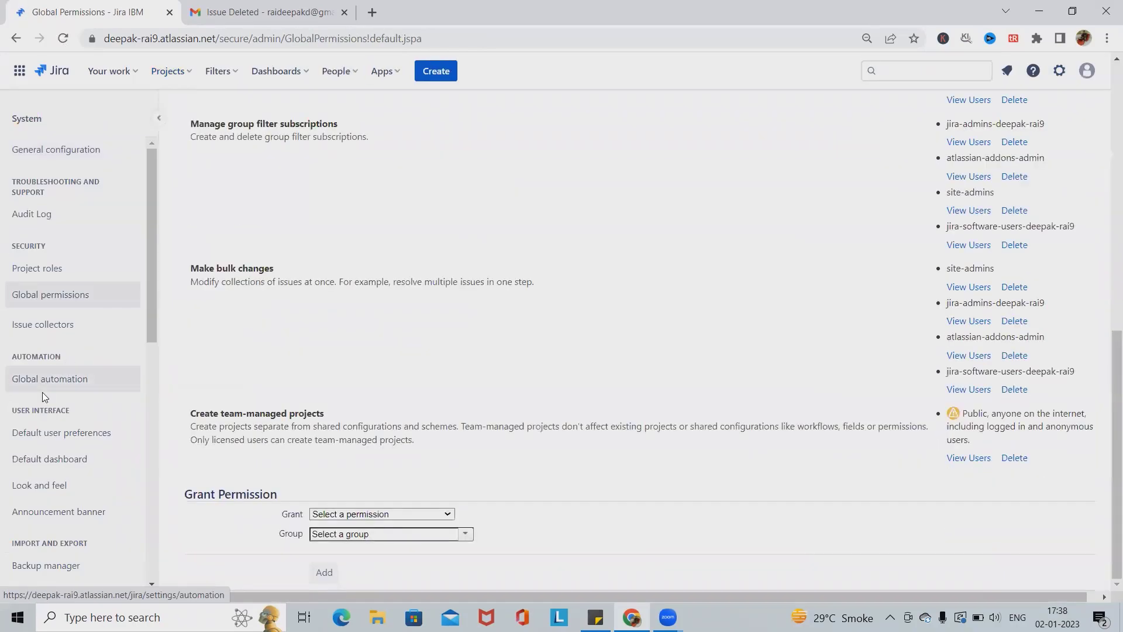
left_click(55, 379)
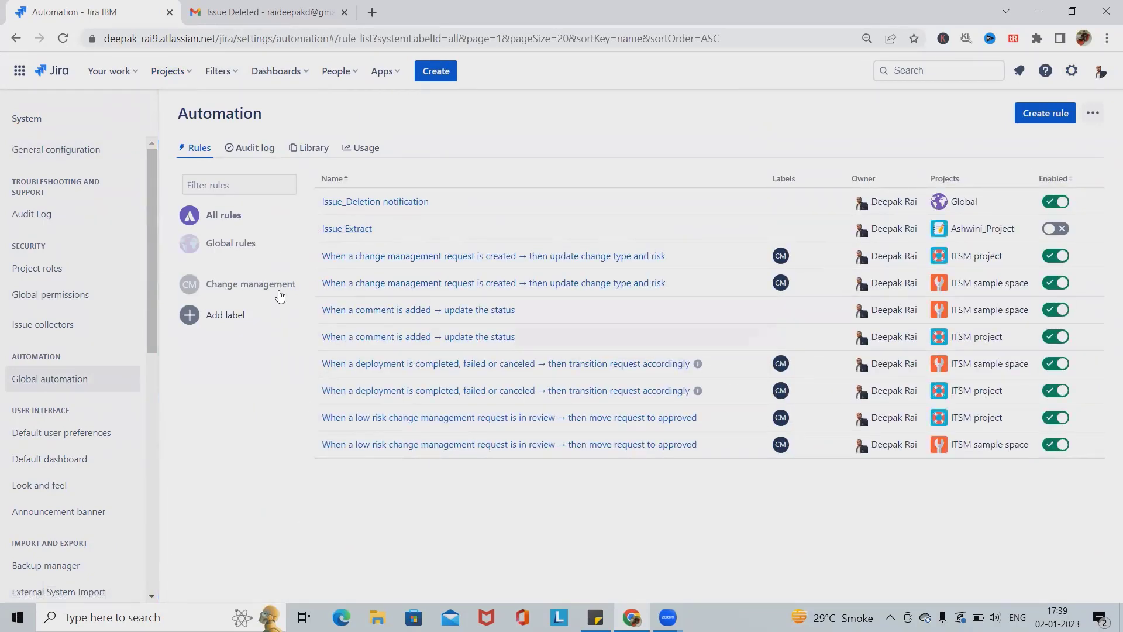
mouse_move(386, 209)
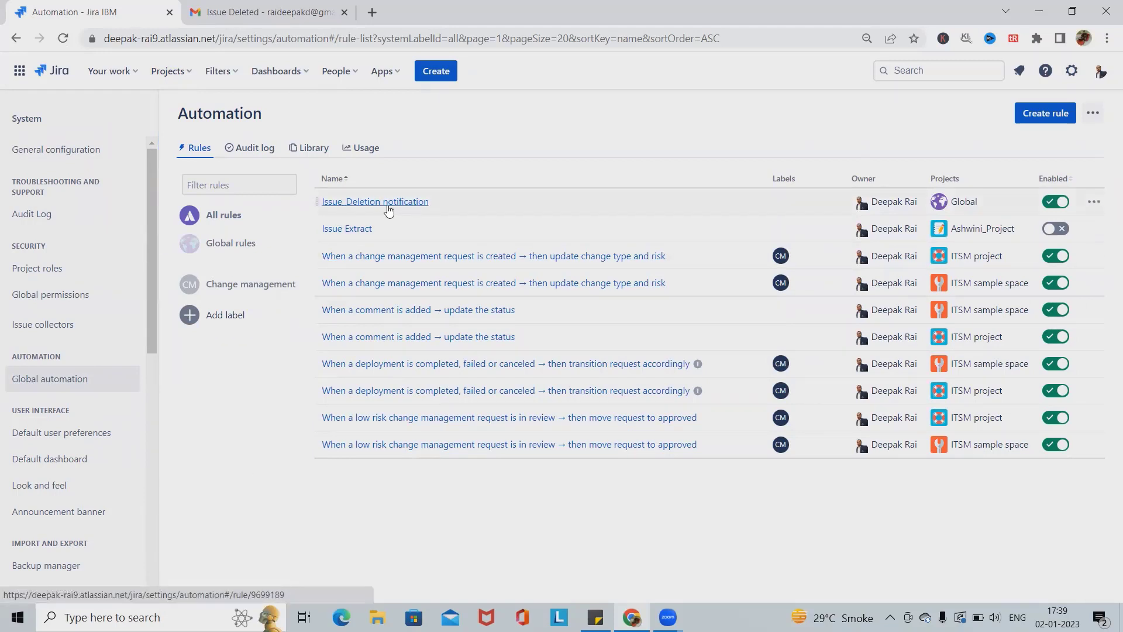
Remove the 'Issue_Deletion notification' rule and confirm with OK.
left_click(1094, 204)
left_click(1083, 266)
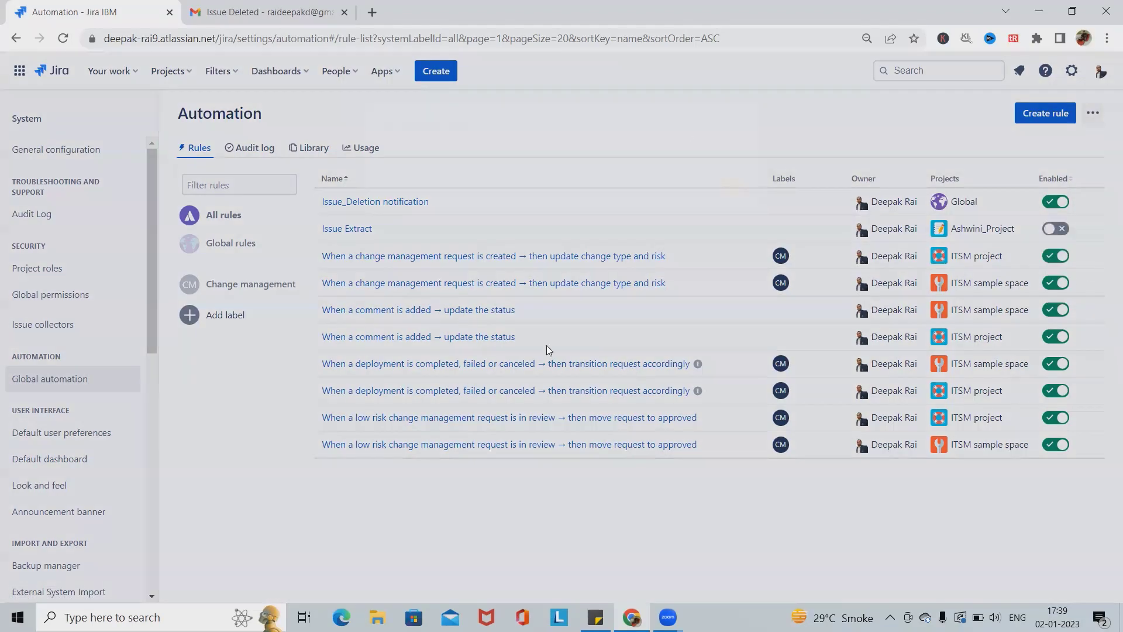
left_click(727, 184)
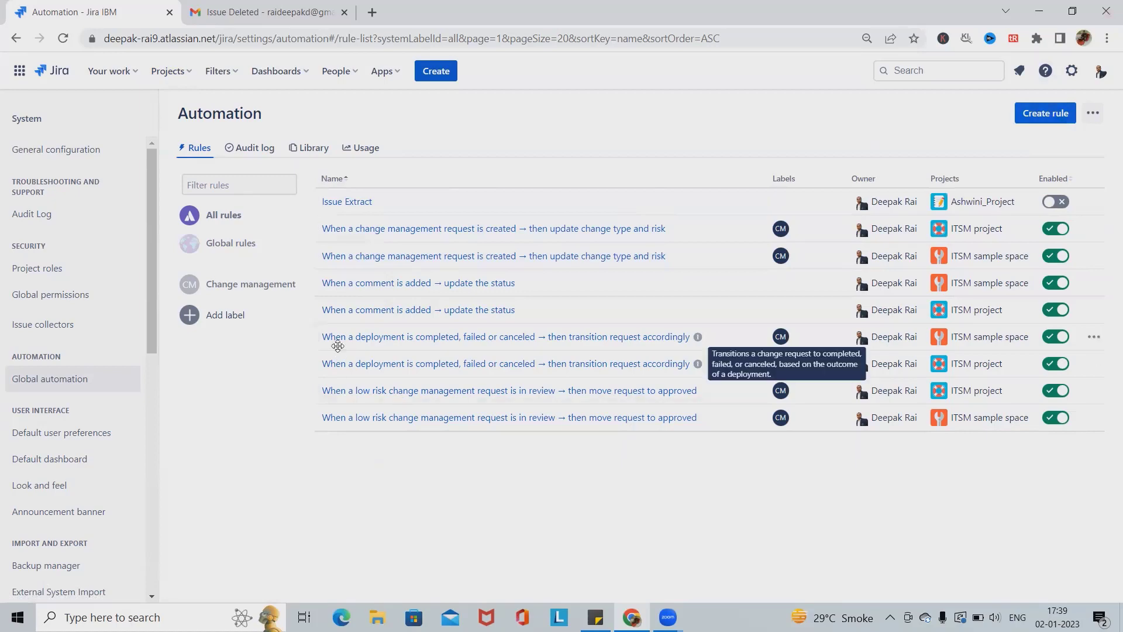
Create a new automation rule, filter triggers by 'issue', and pick Issue deleted.
left_click(1045, 113)
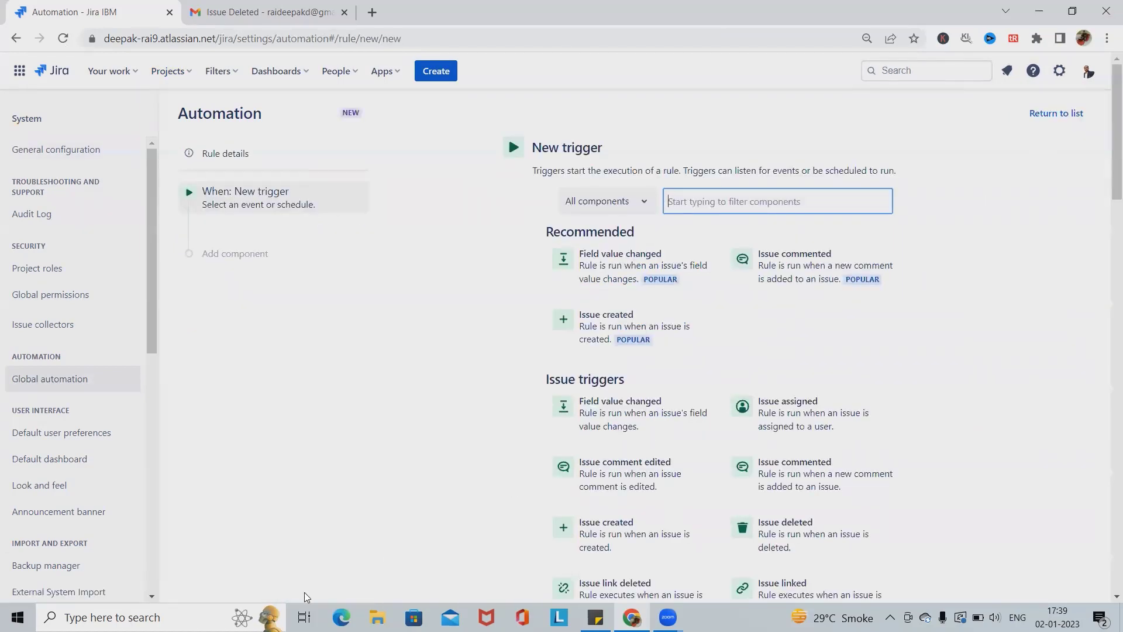
left_click(753, 204)
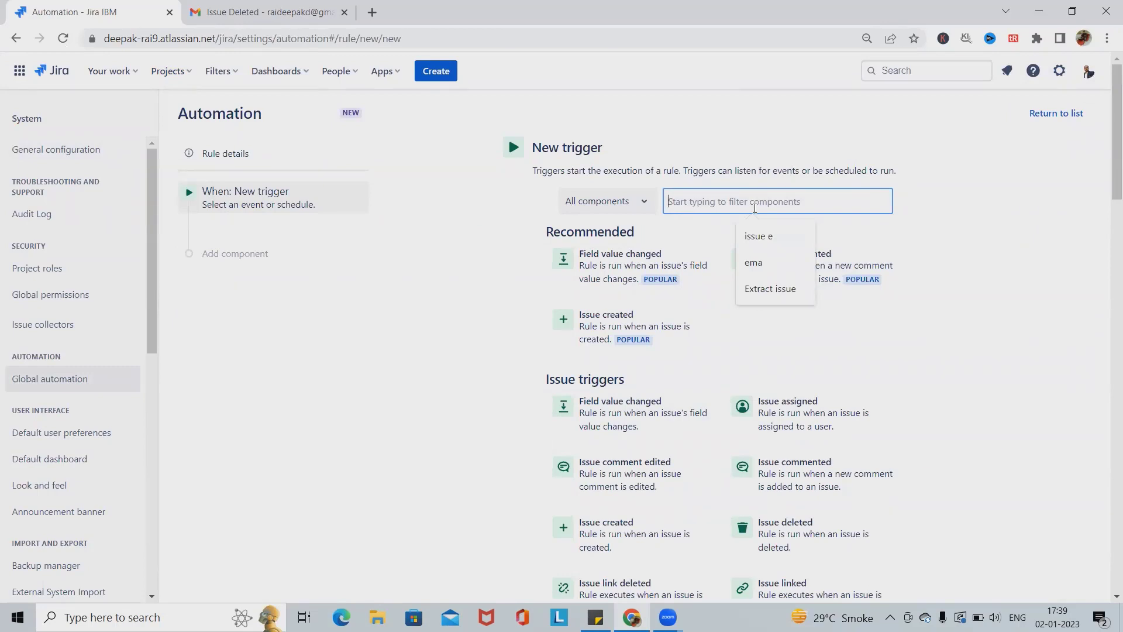
scroll(834, 489, "down", 1)
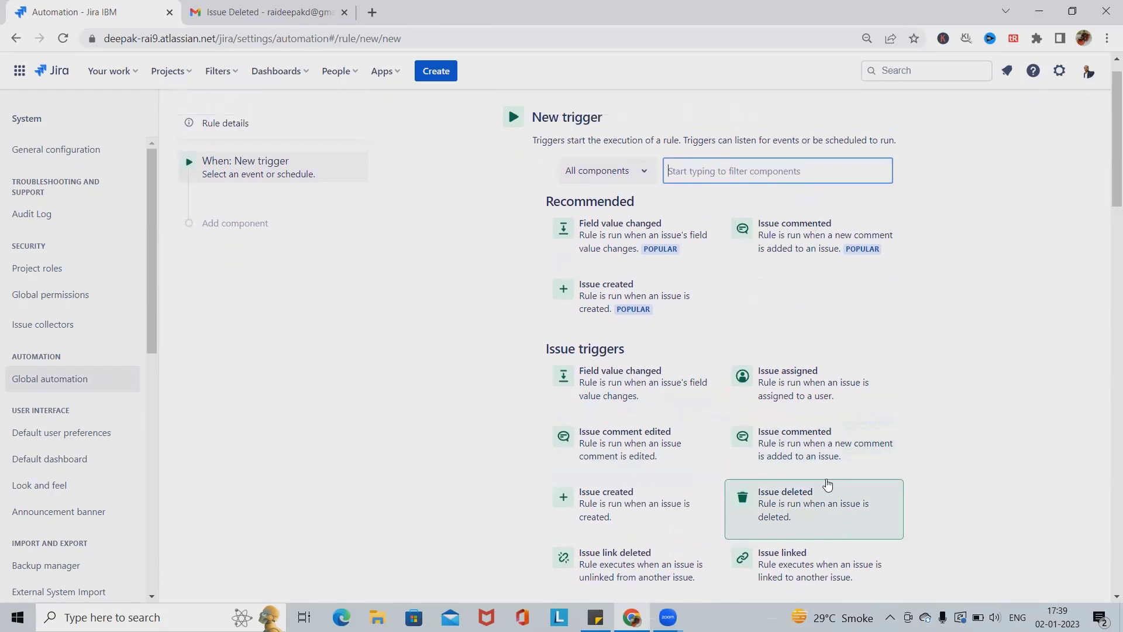
scroll(827, 485, "up", 1)
scroll(789, 474, "down", 2)
scroll(816, 527, "down", 2)
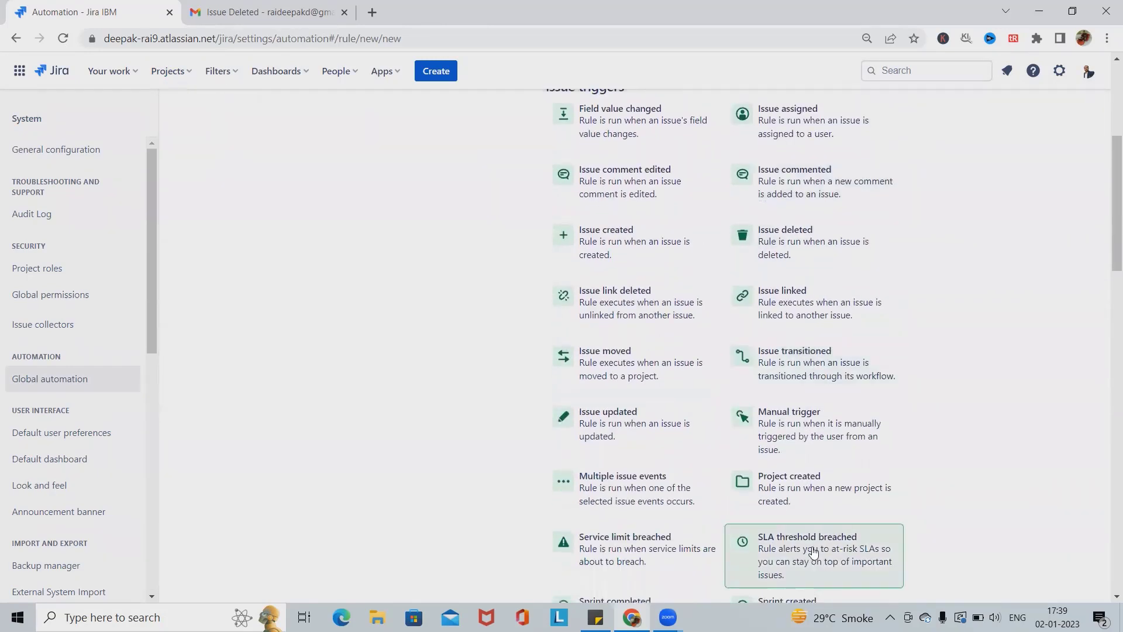
scroll(740, 300, "up", 4)
key("Down")
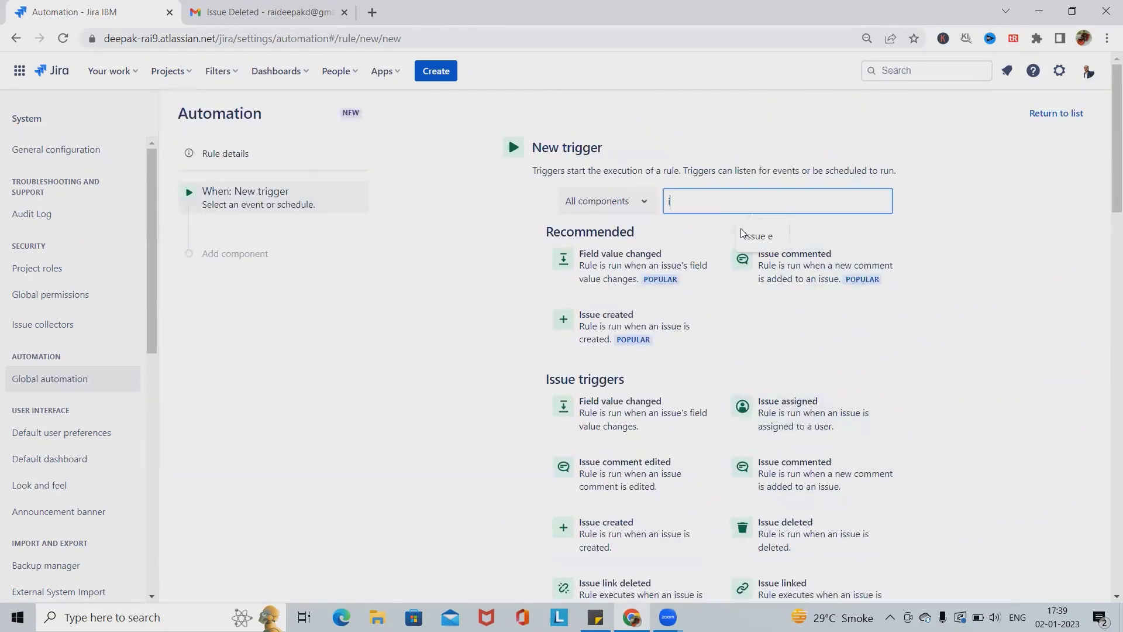
type("sse")
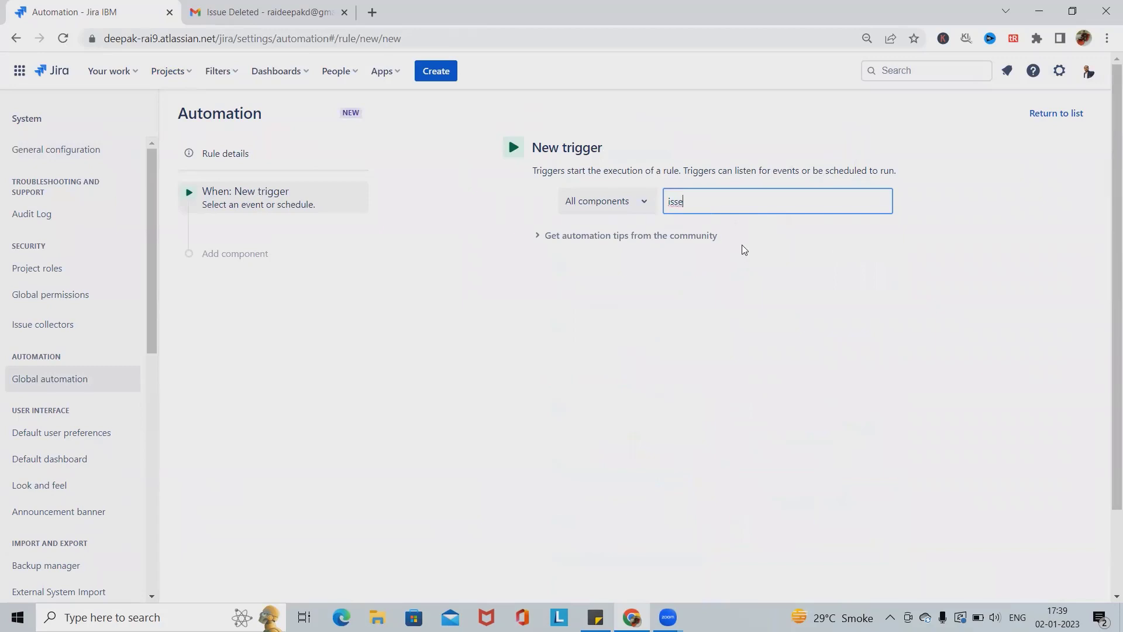
key("BackSpace")
type("ue")
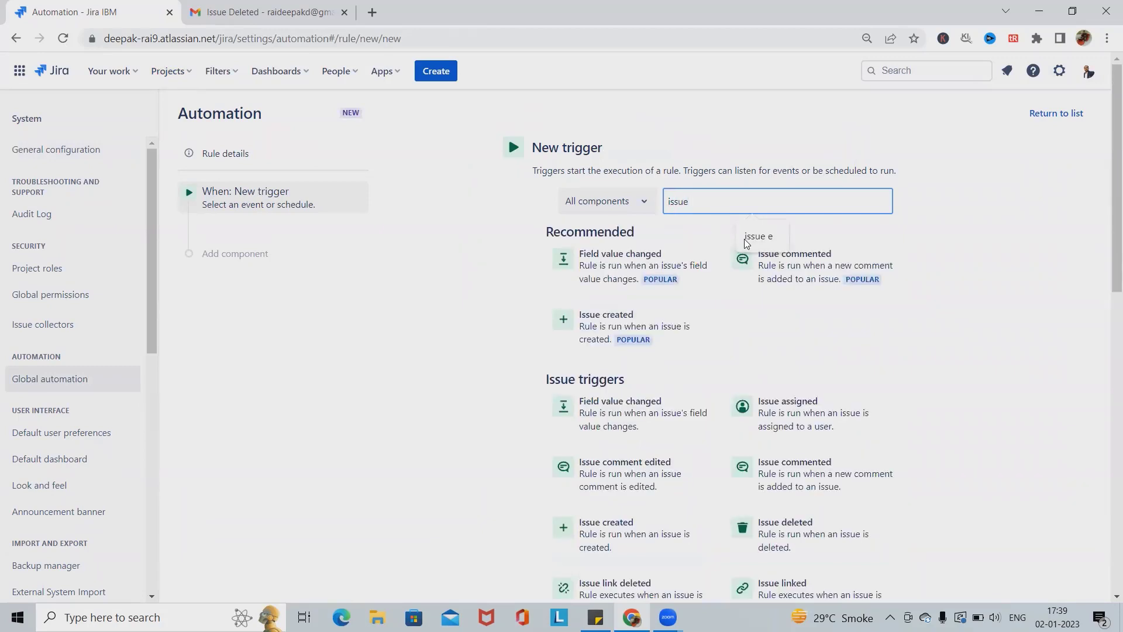
left_click(805, 535)
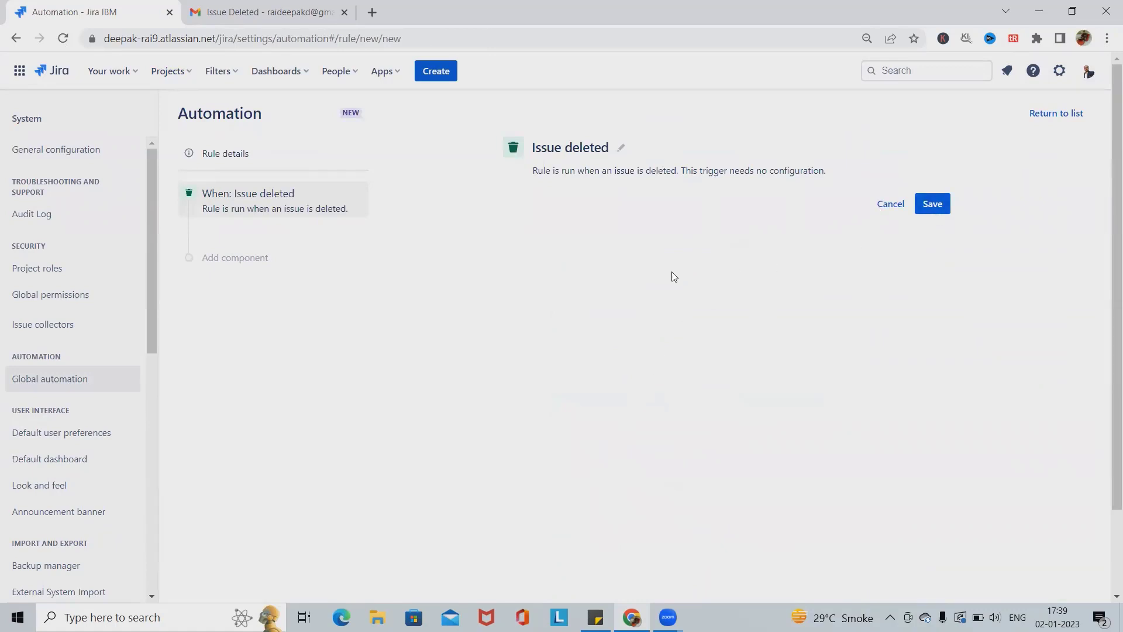
Save the Issue deleted trigger.
left_click(932, 204)
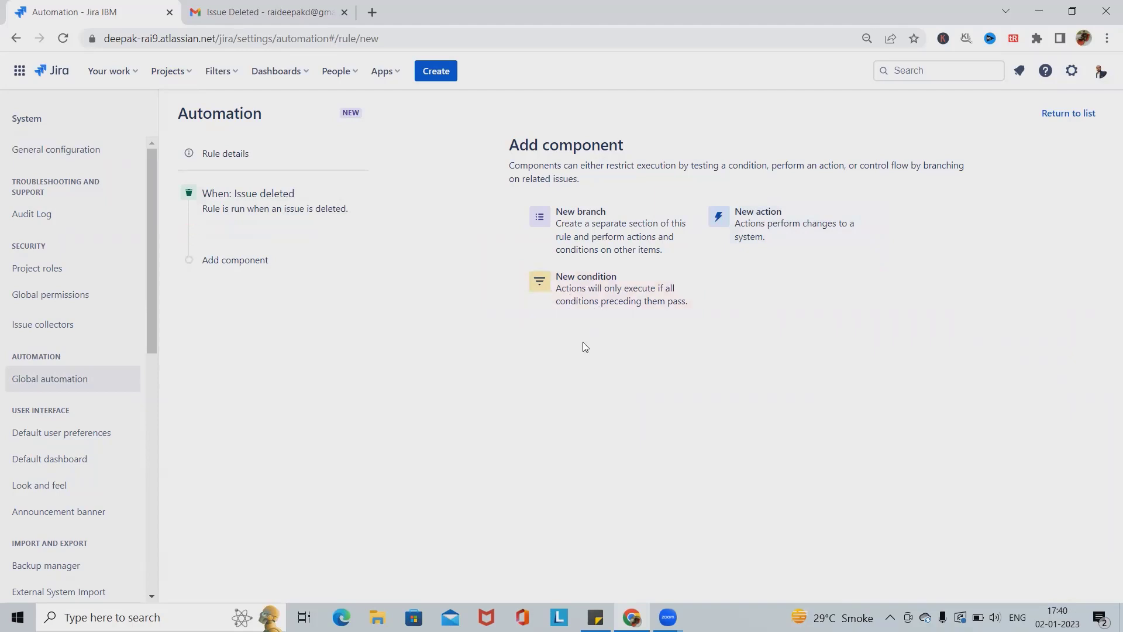
Add a new action to the rule and choose Send email.
left_click(788, 235)
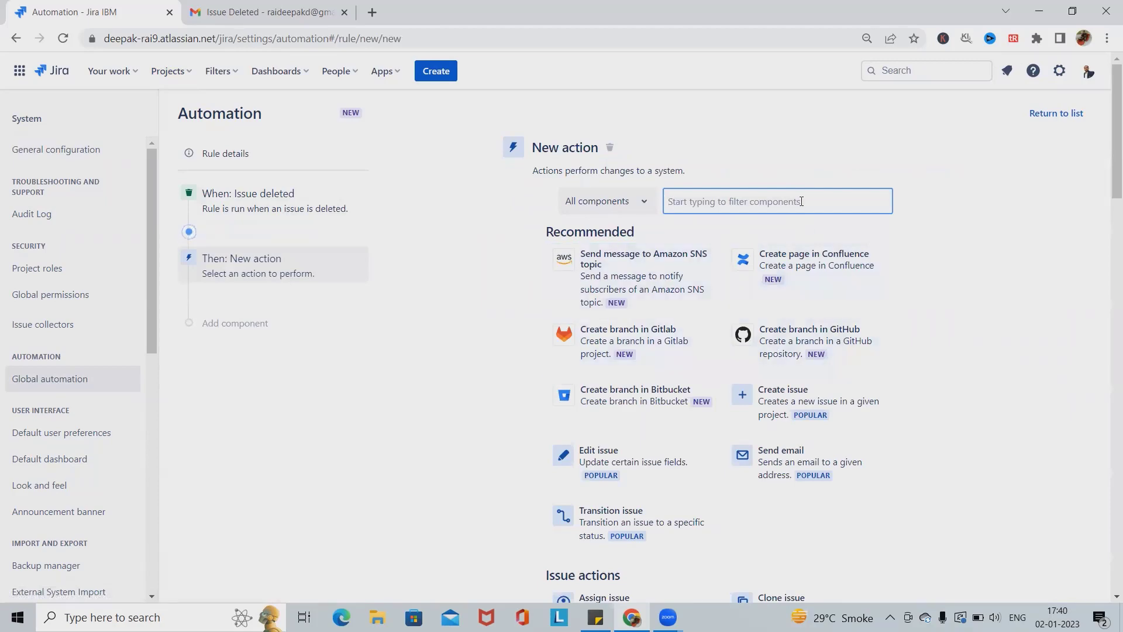
scroll(773, 413, "down", 3)
scroll(641, 544, "down", 1)
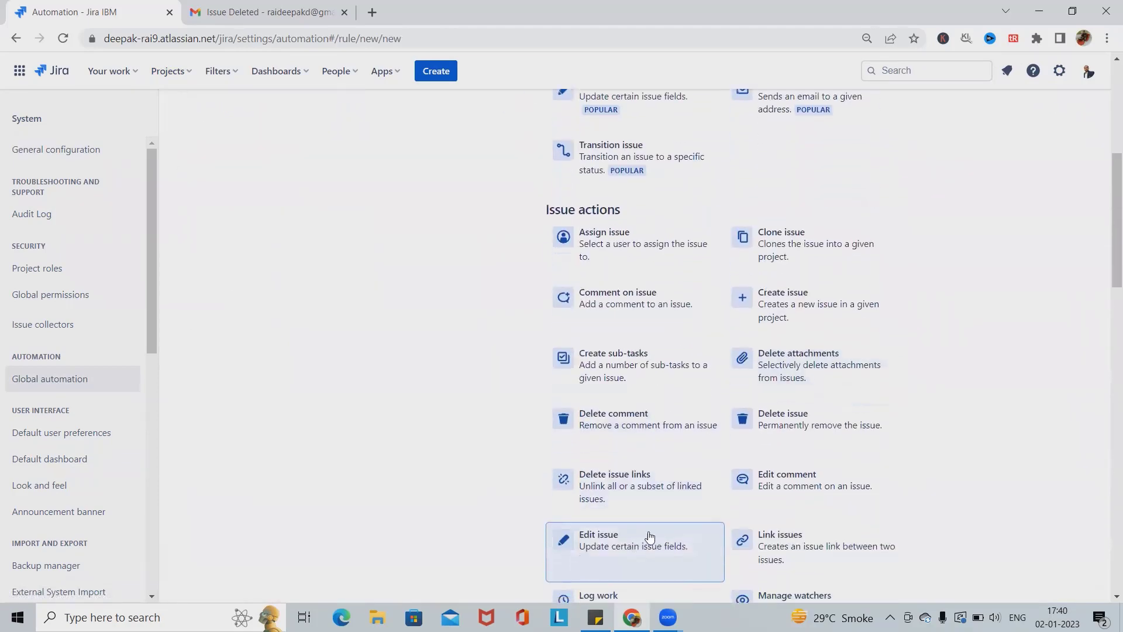
scroll(864, 474, "down", 1)
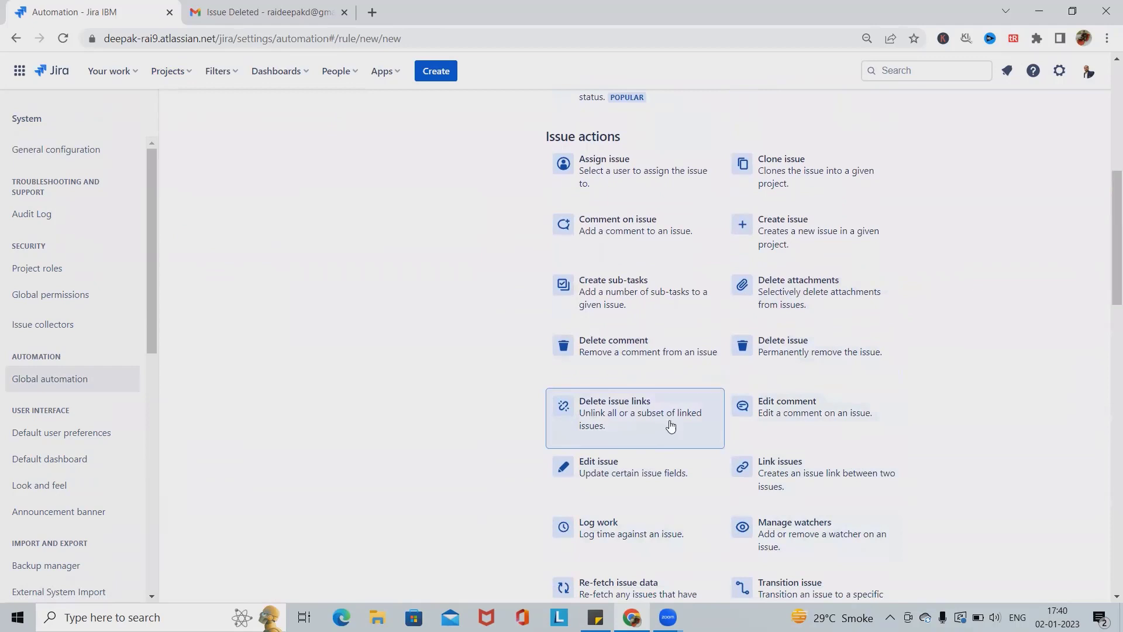
scroll(719, 465, "down", 2)
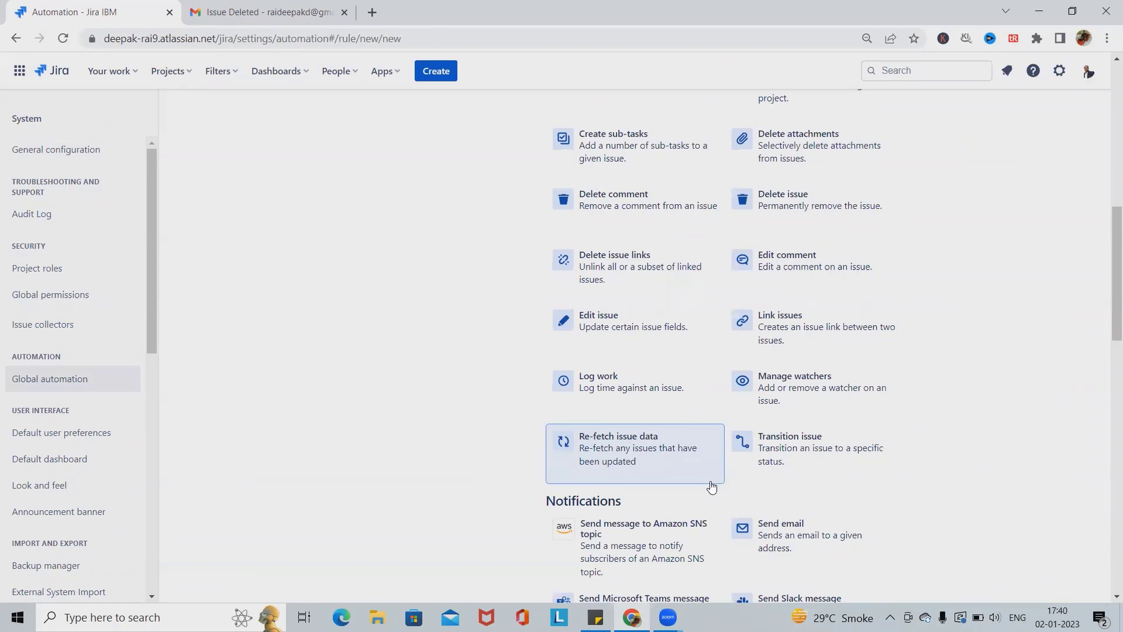
scroll(712, 488, "down", 1)
left_click(804, 476)
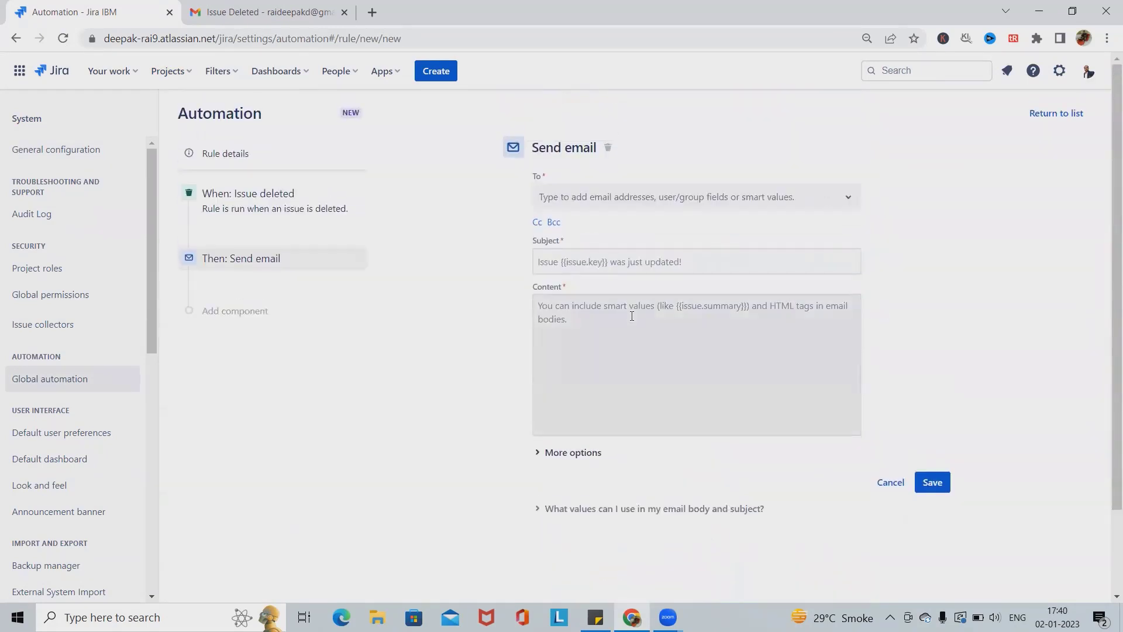
Add the administrators group as the Send email action's recipient.
left_click(559, 260)
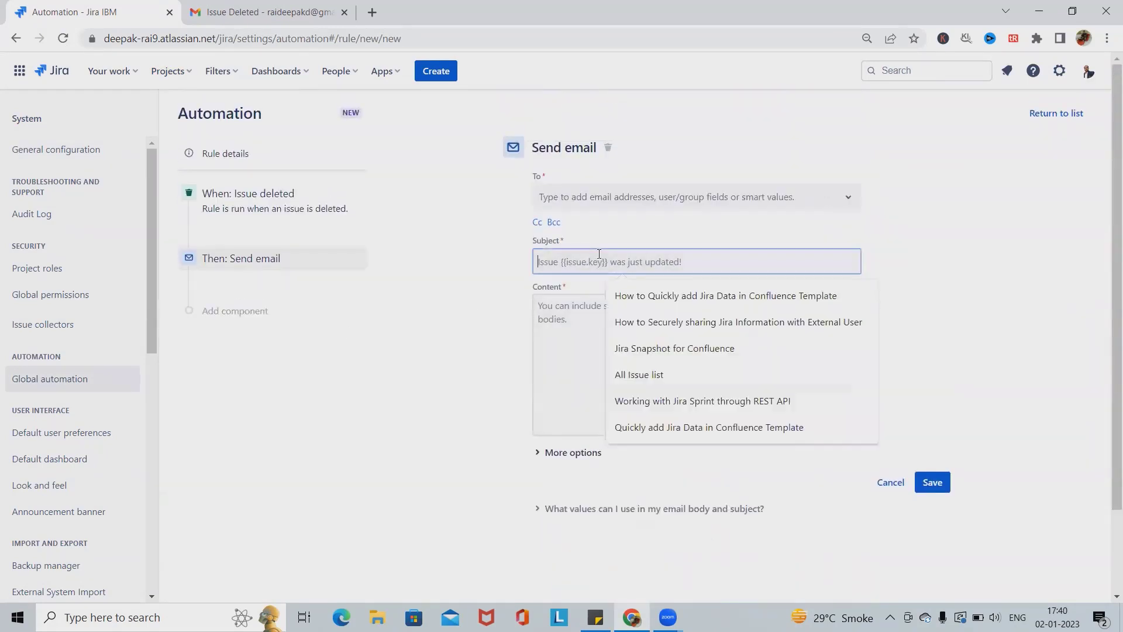
left_click(801, 198)
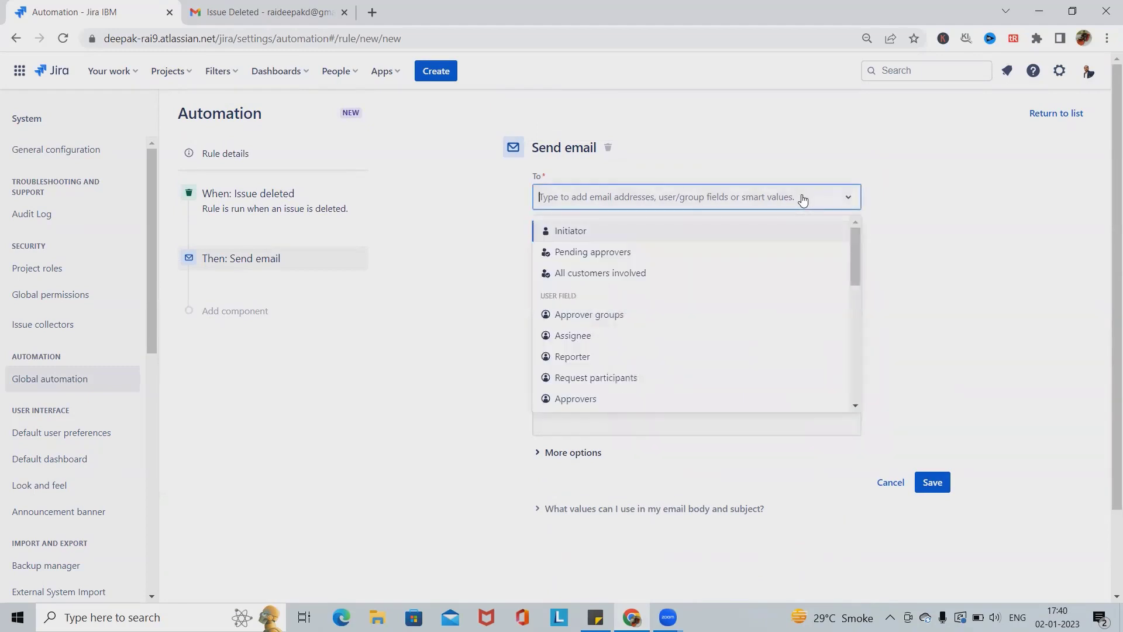
type("a")
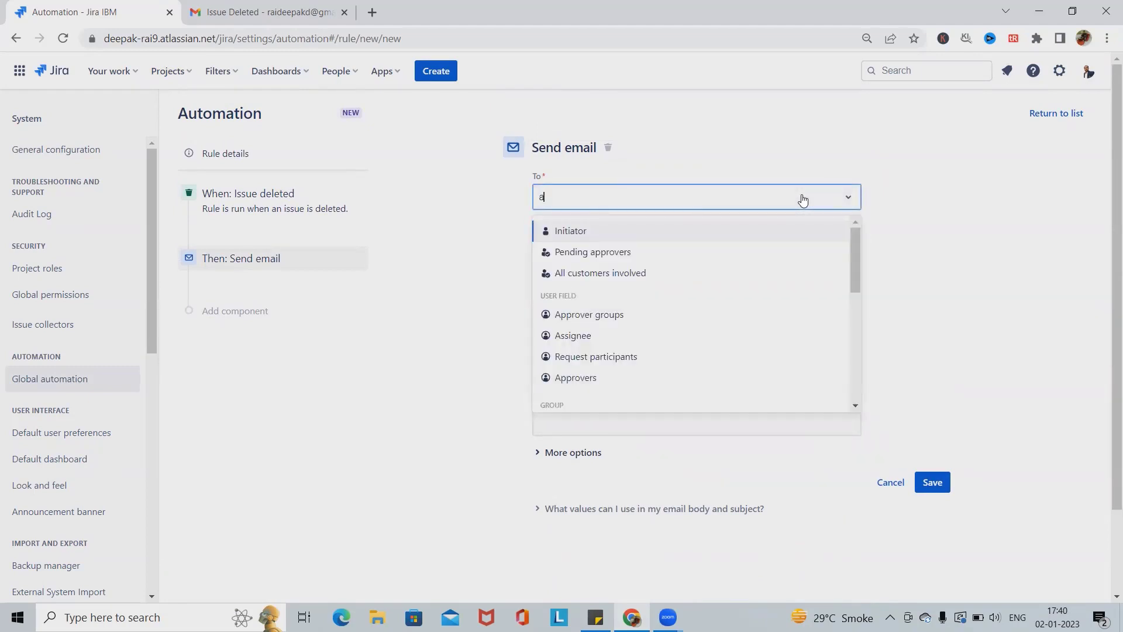
scroll(652, 339, "down", 3)
scroll(649, 320, "up", 1)
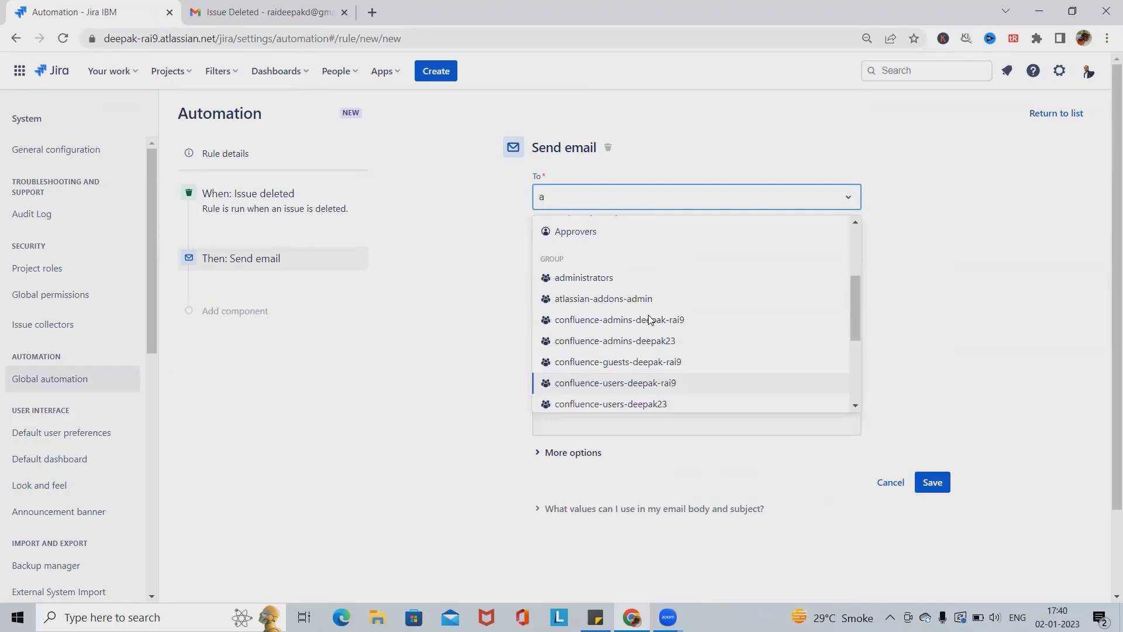
left_click(604, 278)
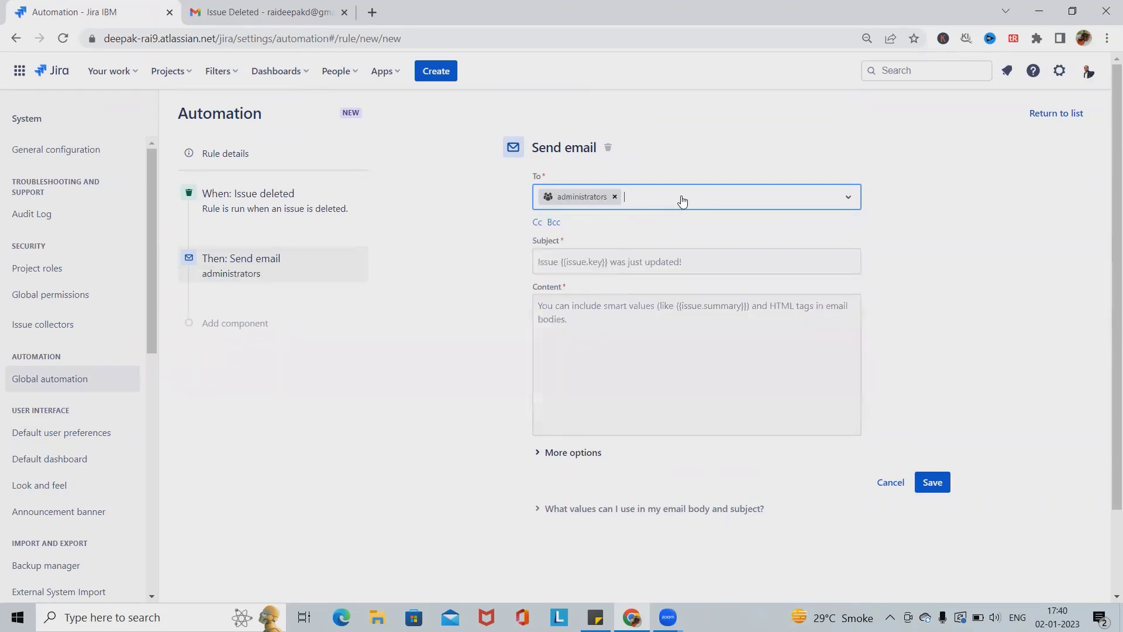
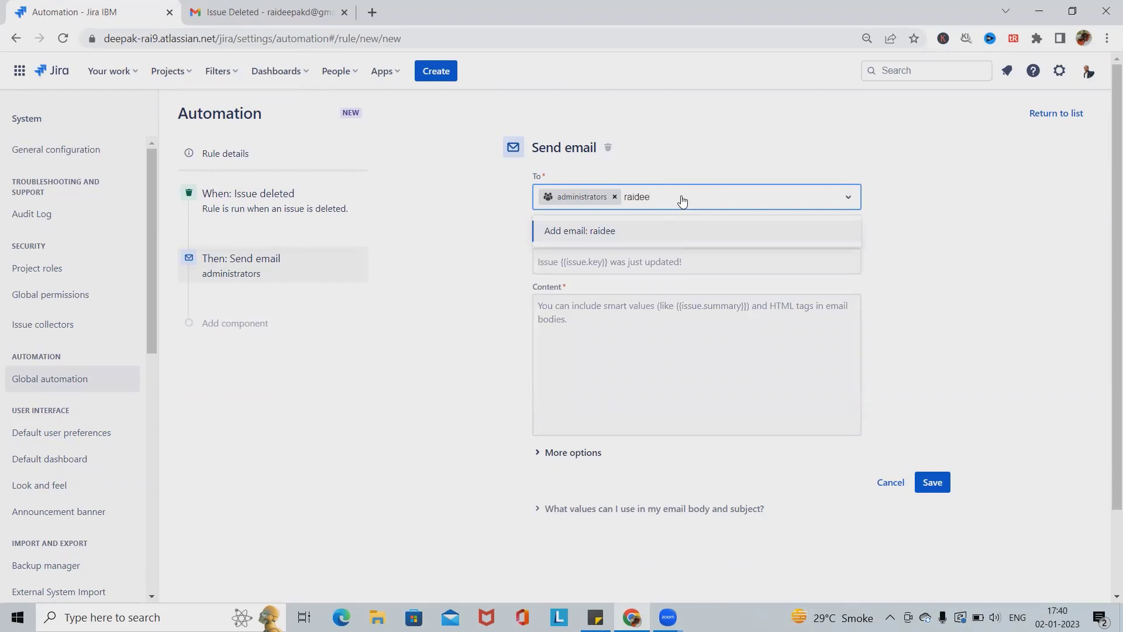
left_click(939, 264)
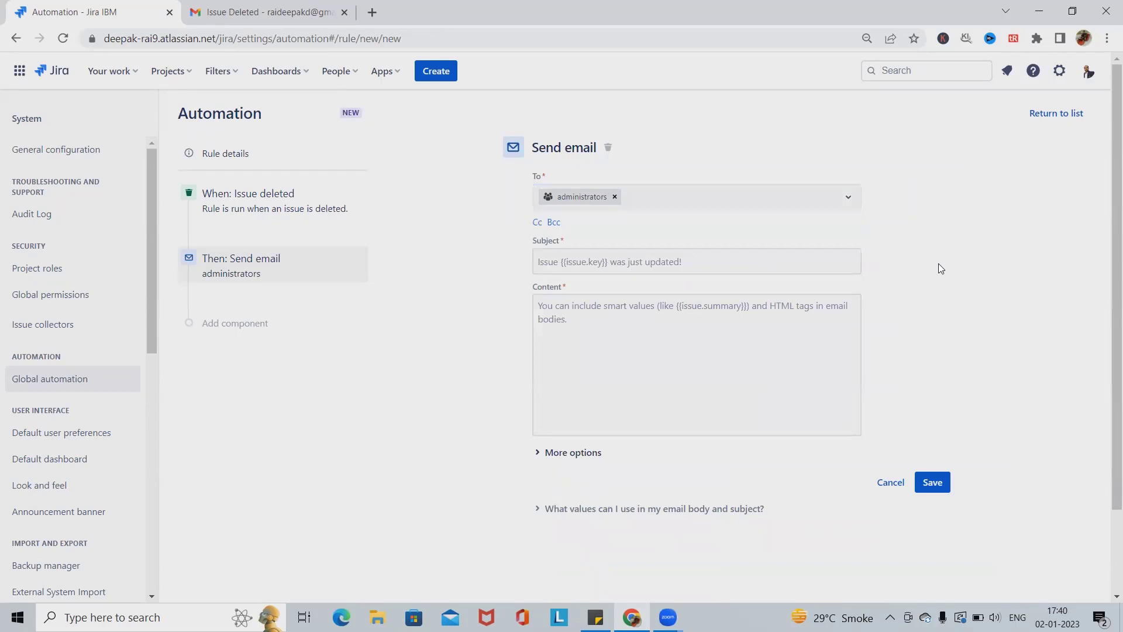
Write the Issue_Deleted email body announcing the deletion, signed 'Best Regards, Atlassian Automation'.
left_click(652, 272)
type("Iss")
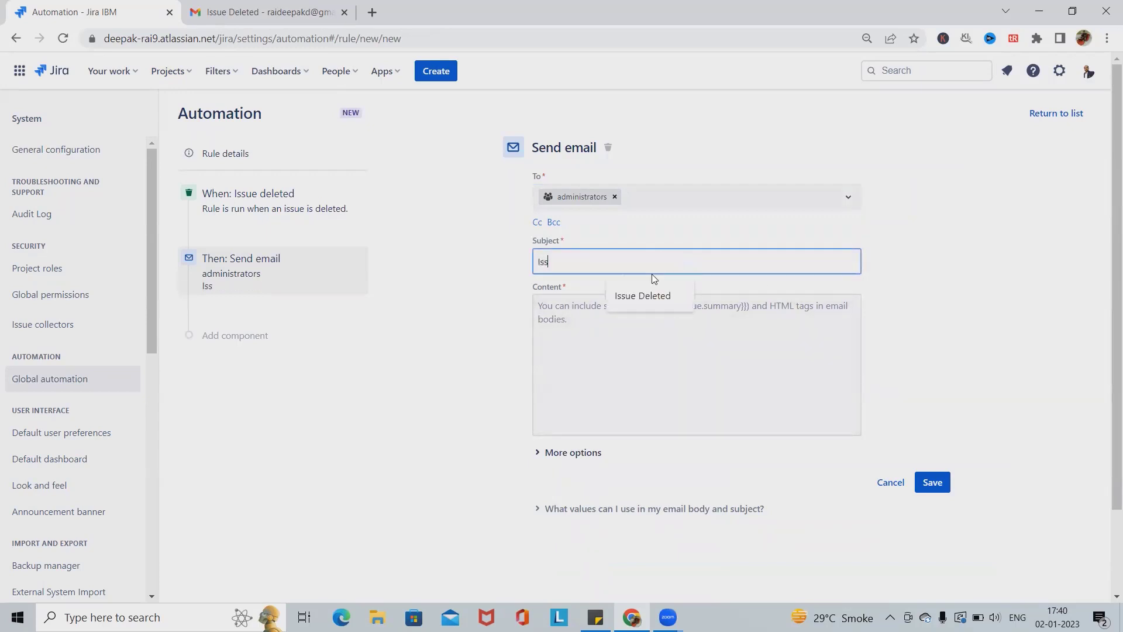
type("ue_")
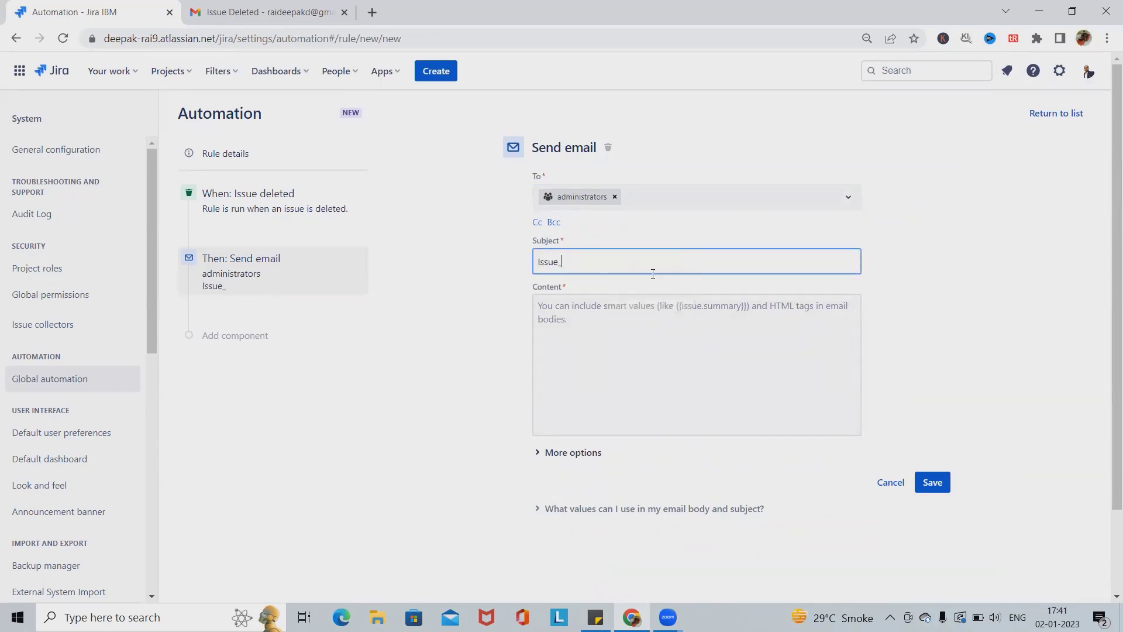
type("Deleted")
left_click(650, 344)
type("Hi,")
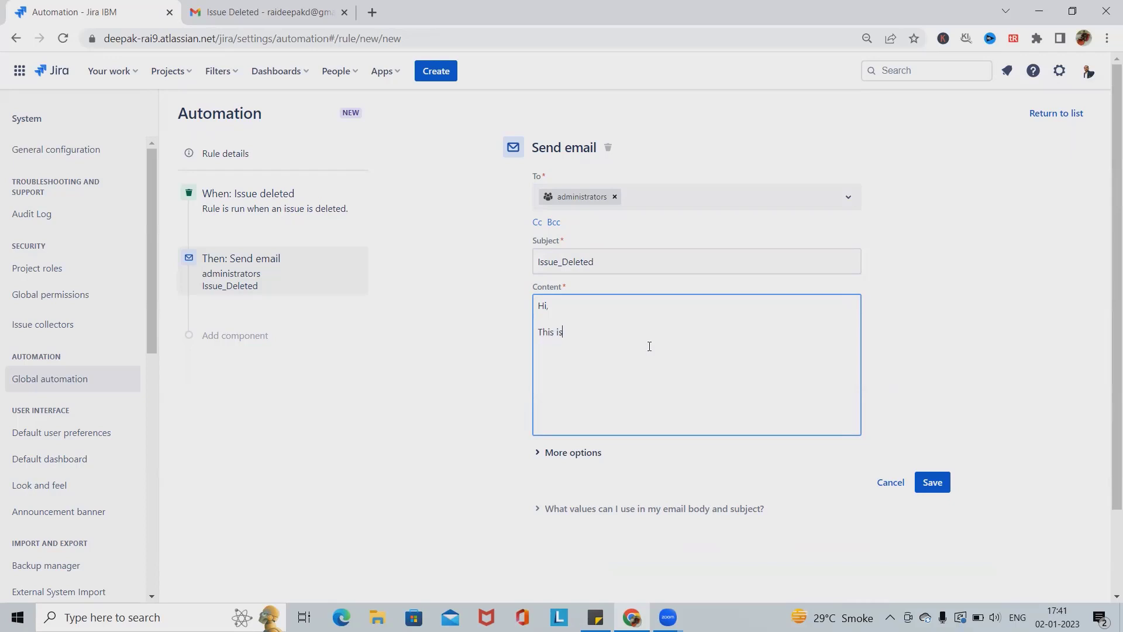
type("inform you th")
type("at is")
type("sue is deleted")
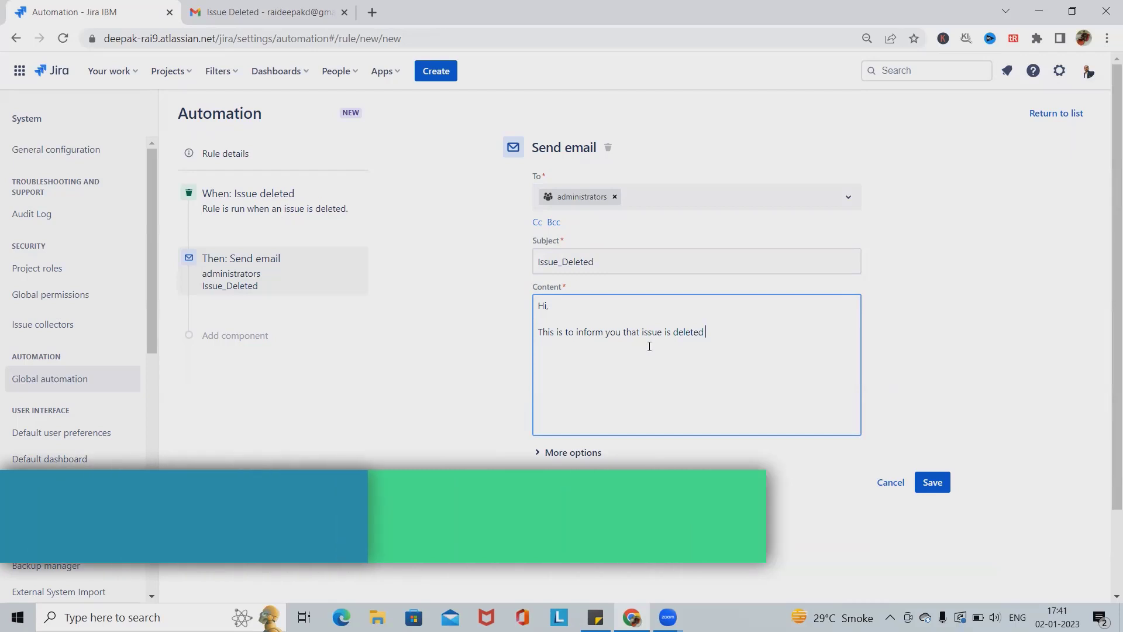
type(" from our")
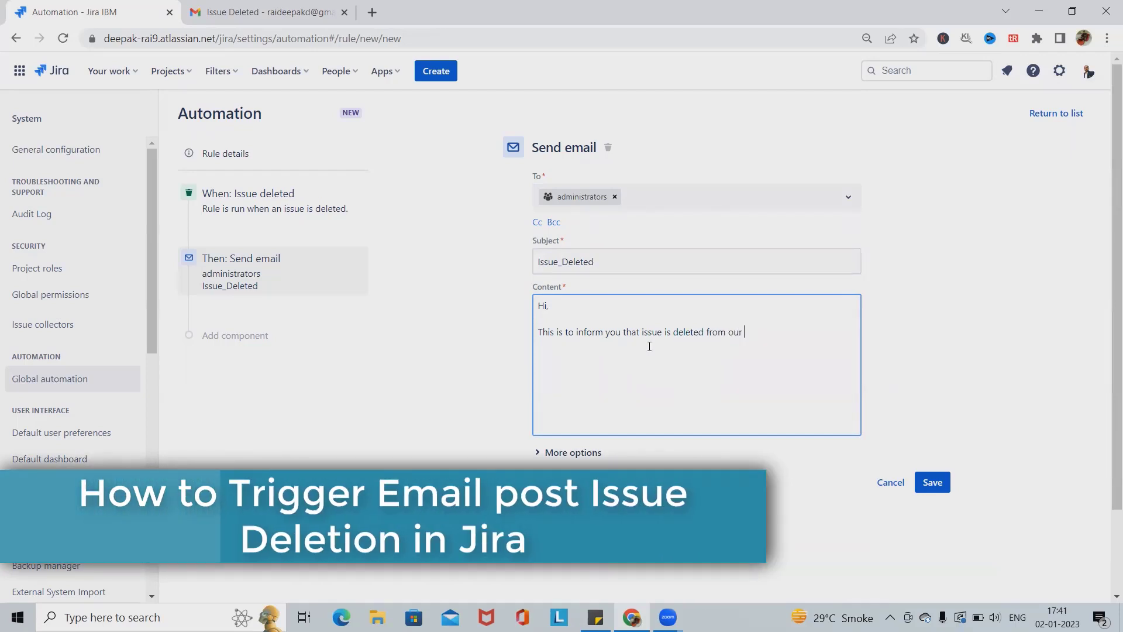
type(" Atlassi")
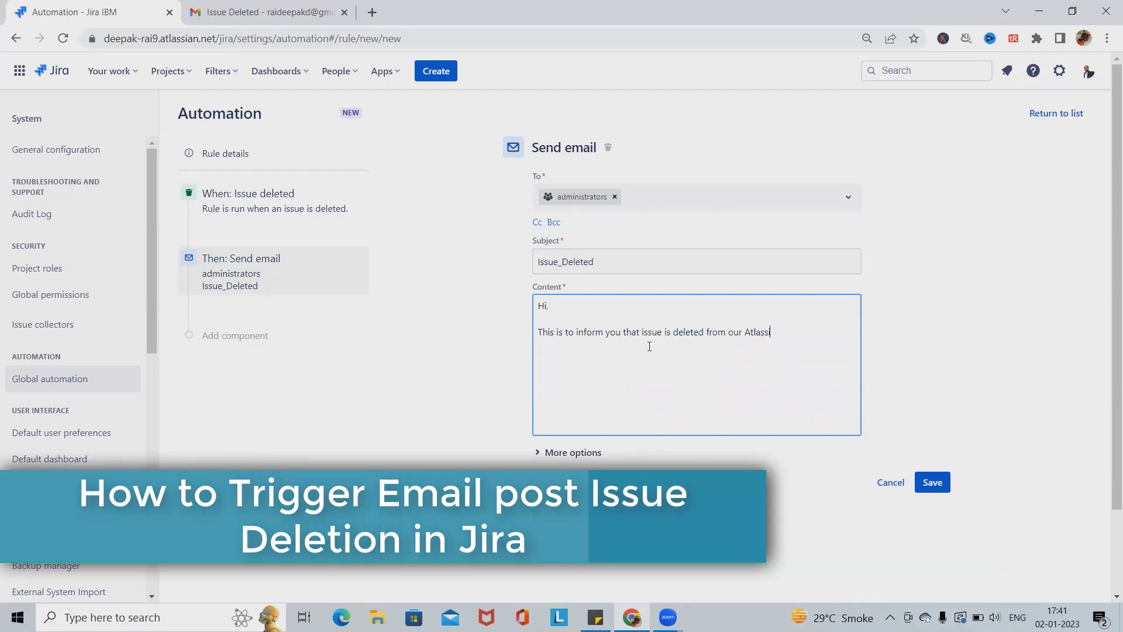
type("an account.")
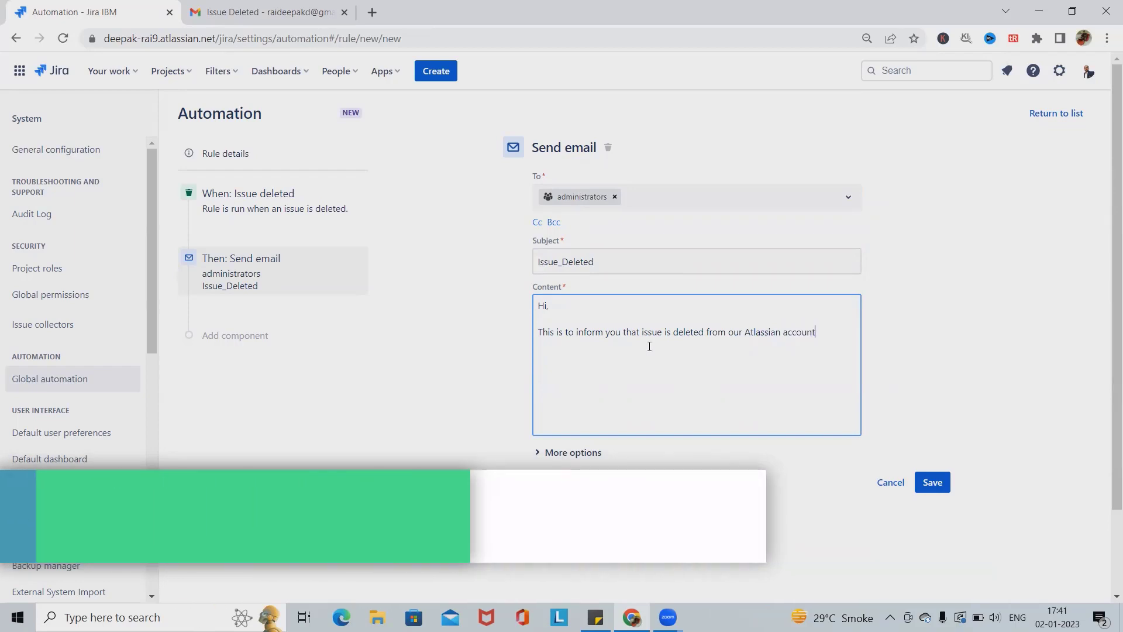
key("Return")
type("est ")
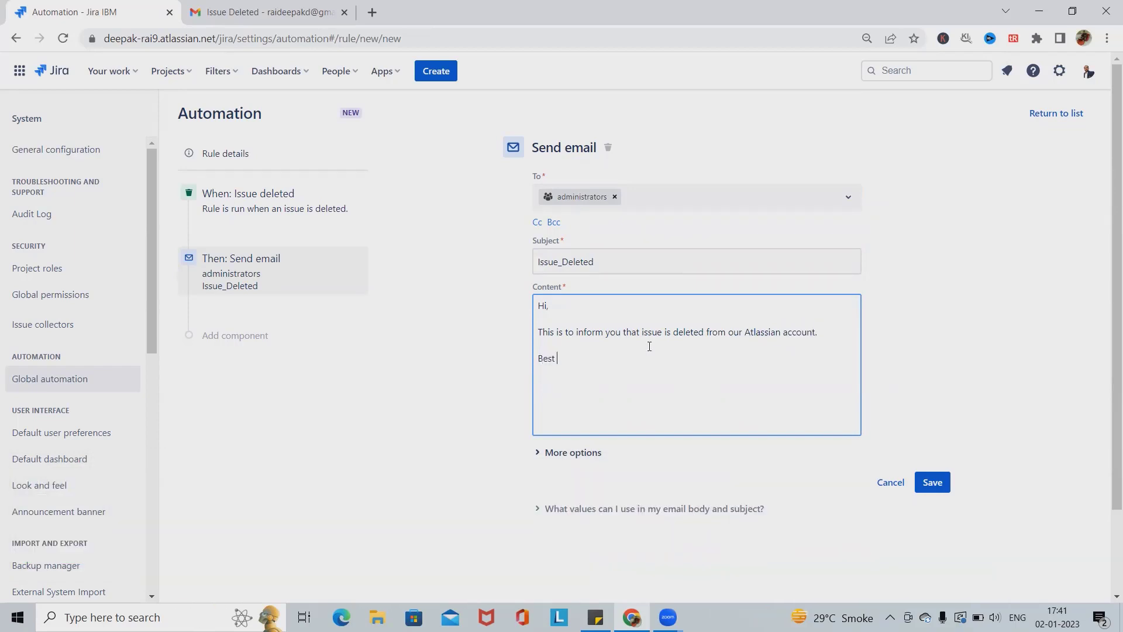
type("gards")
type("utoma")
type("tion")
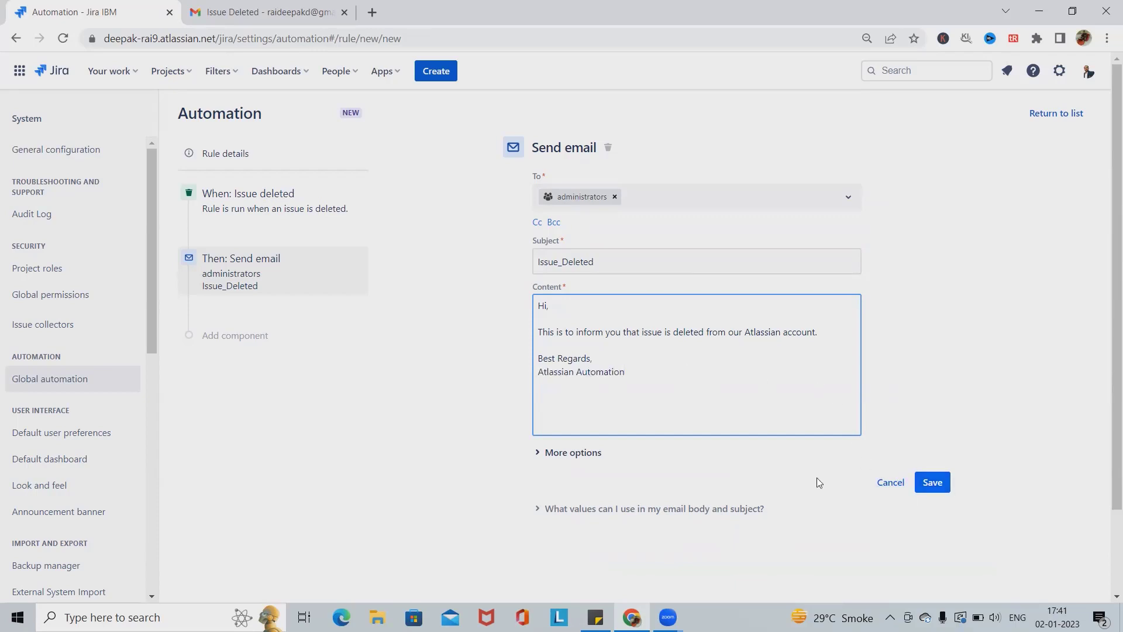
Save the email action, name the rule 'Issue Deleted', keep All admins as editors, and enable it.
left_click(933, 482)
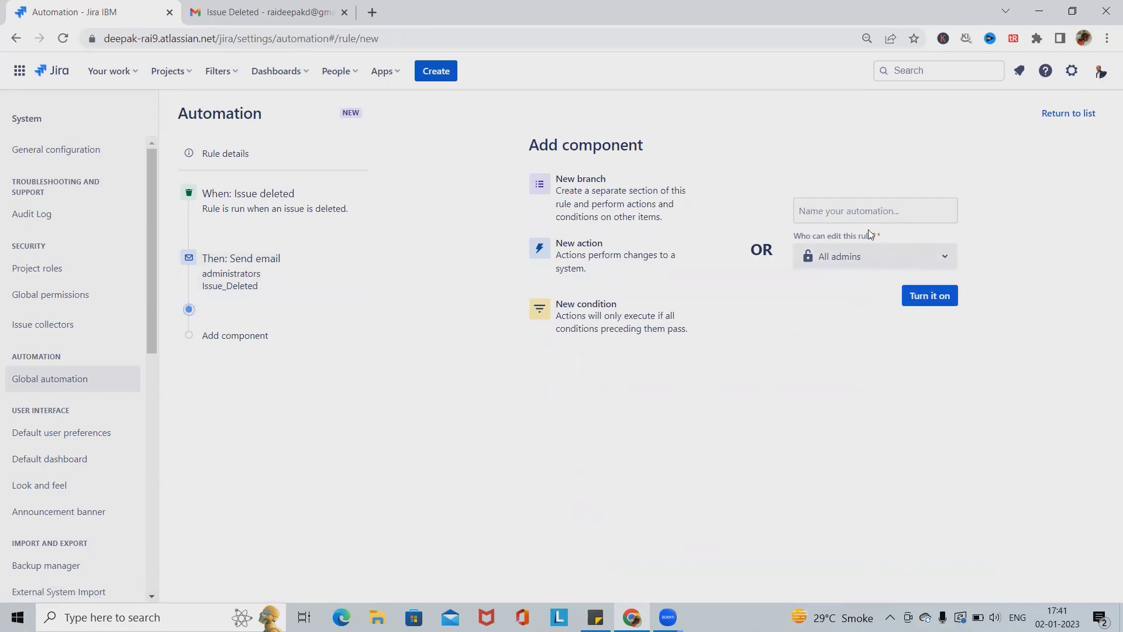
left_click(864, 208)
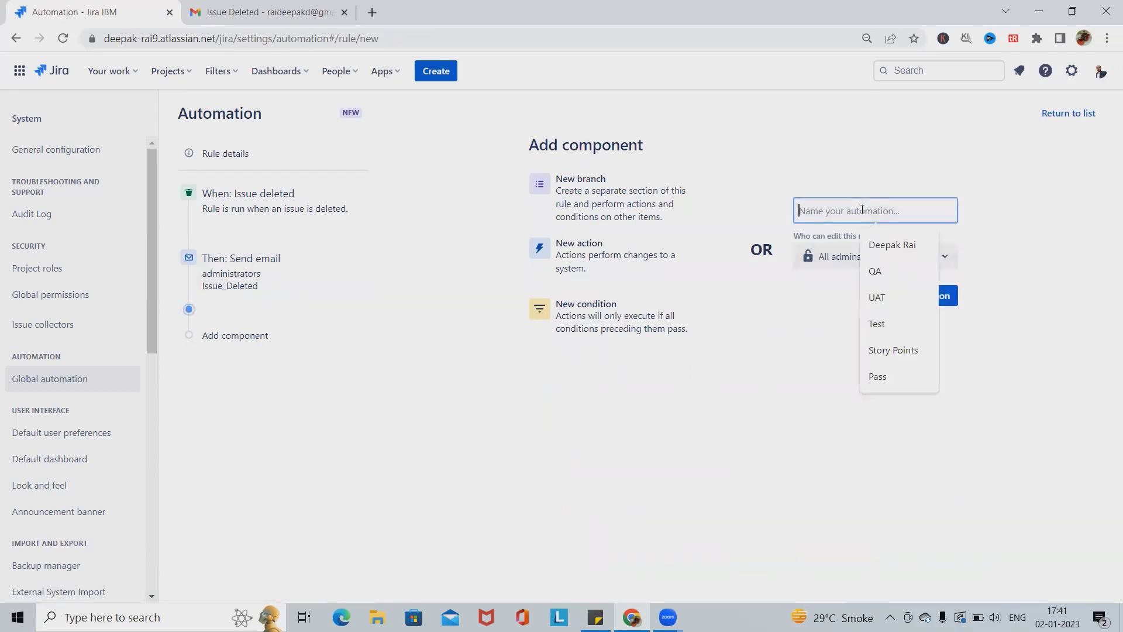
type("Issue D")
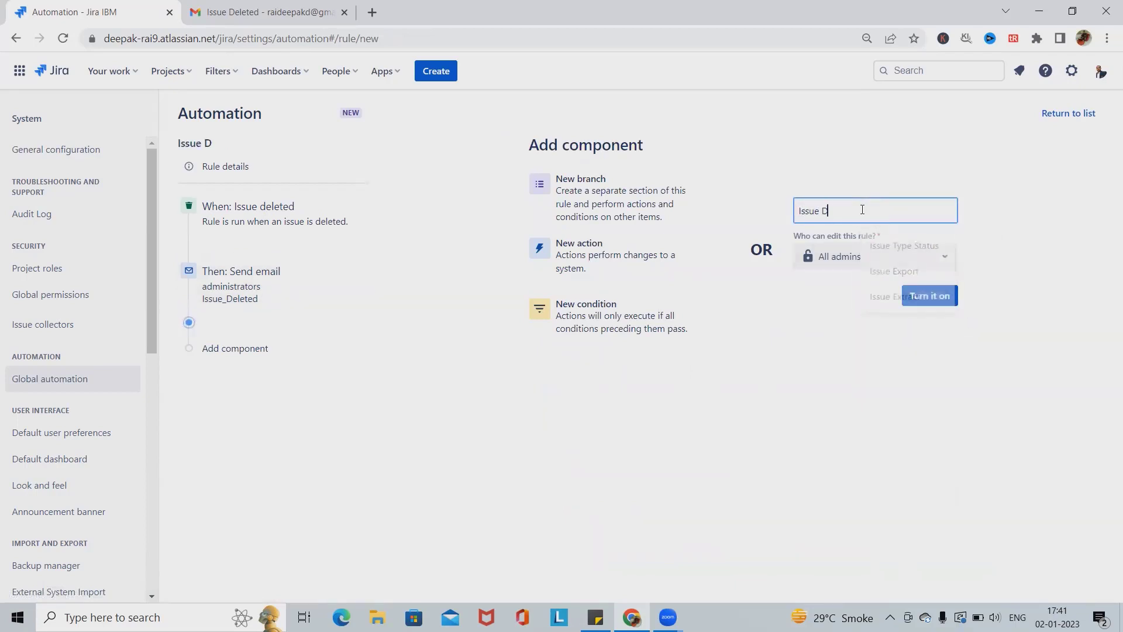
type("eleted")
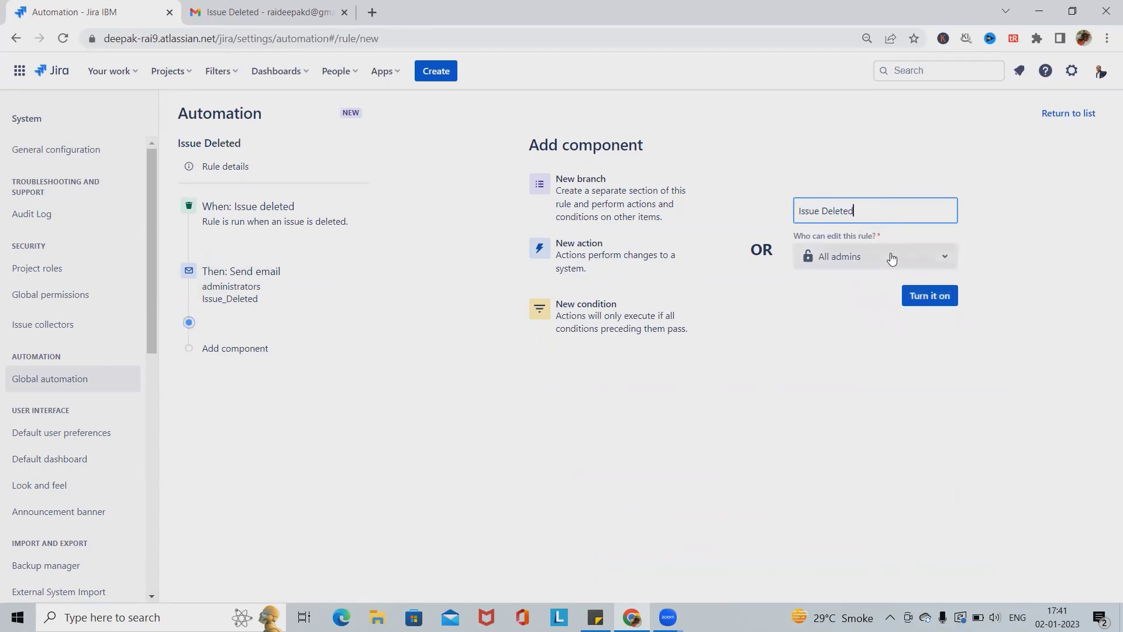
left_click(891, 258)
left_click(859, 396)
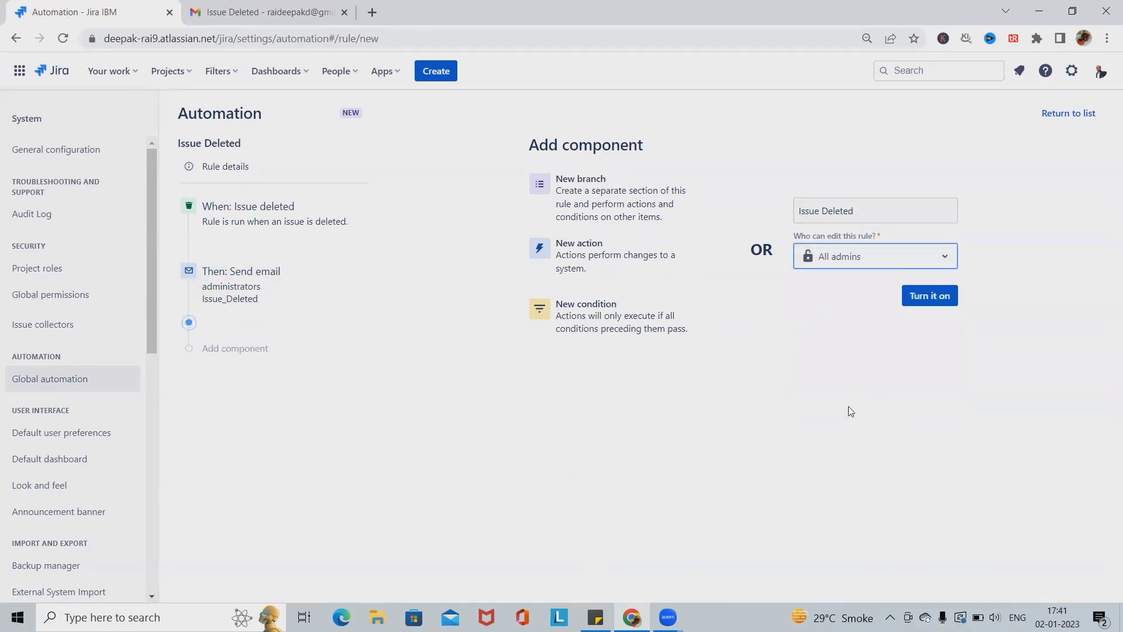
left_click(932, 297)
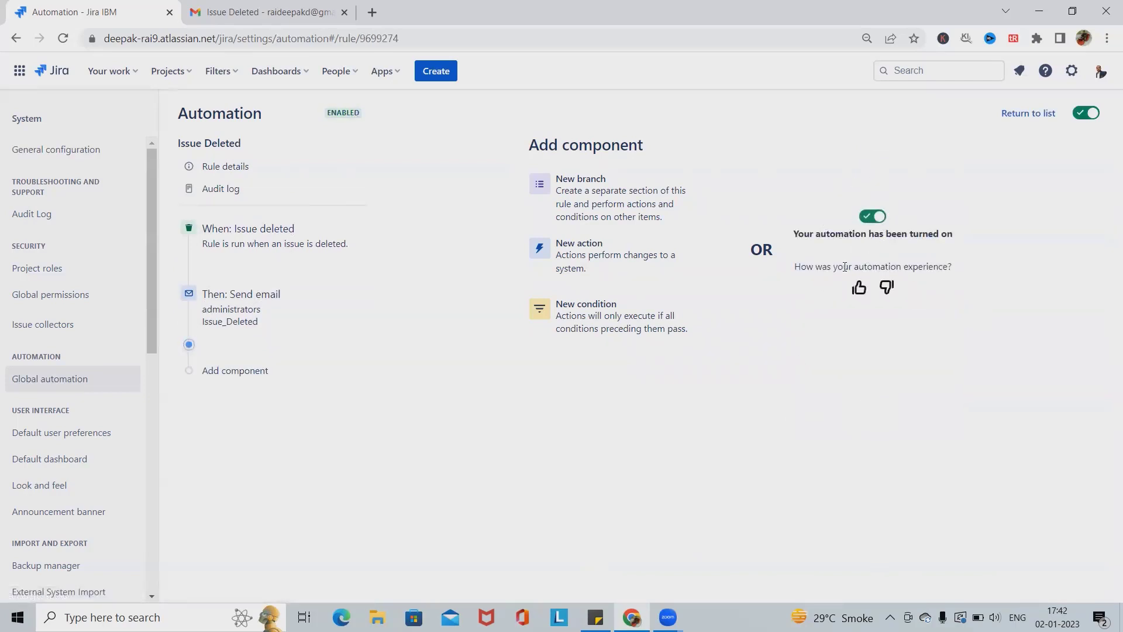
mouse_move(275, 307)
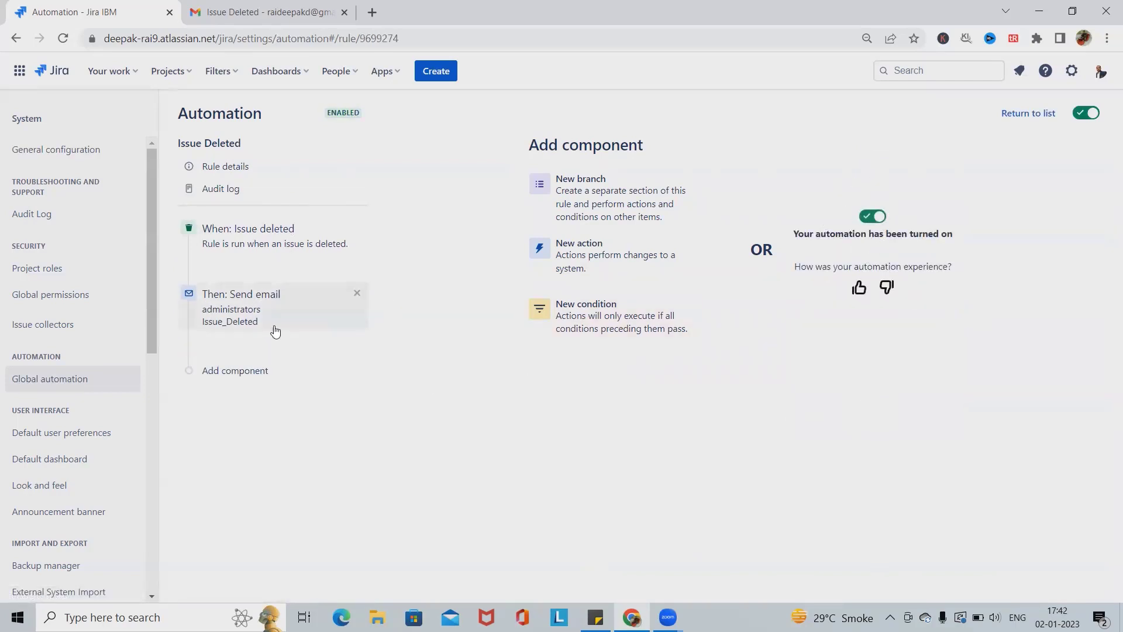
Go back to the Automation rules list.
left_click(1021, 115)
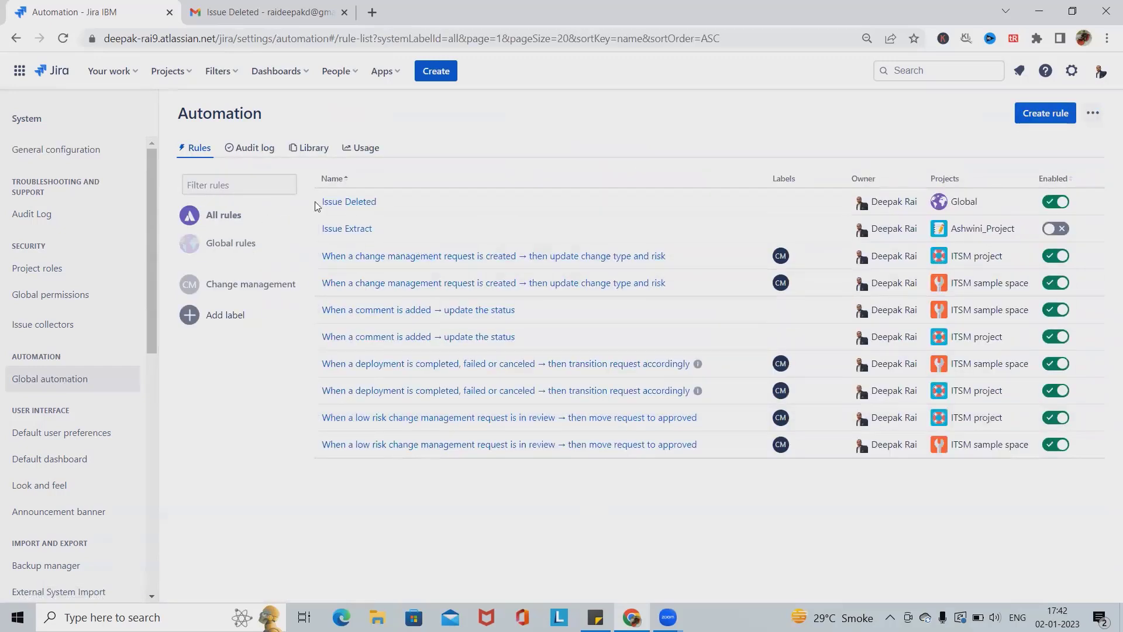
Open AP-78 'Women's Cloths' on the Abhaya_Project board and permanently delete it.
mouse_move(545, 201)
mouse_move(106, 175)
left_click(178, 74)
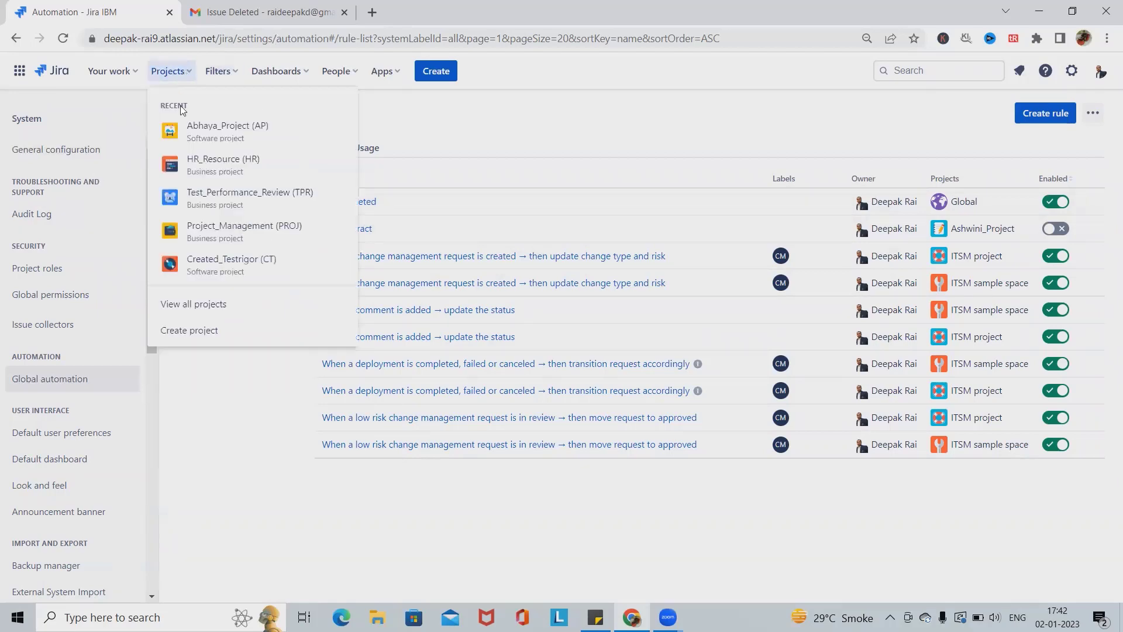
left_click(219, 132)
scroll(360, 465, "down", 3)
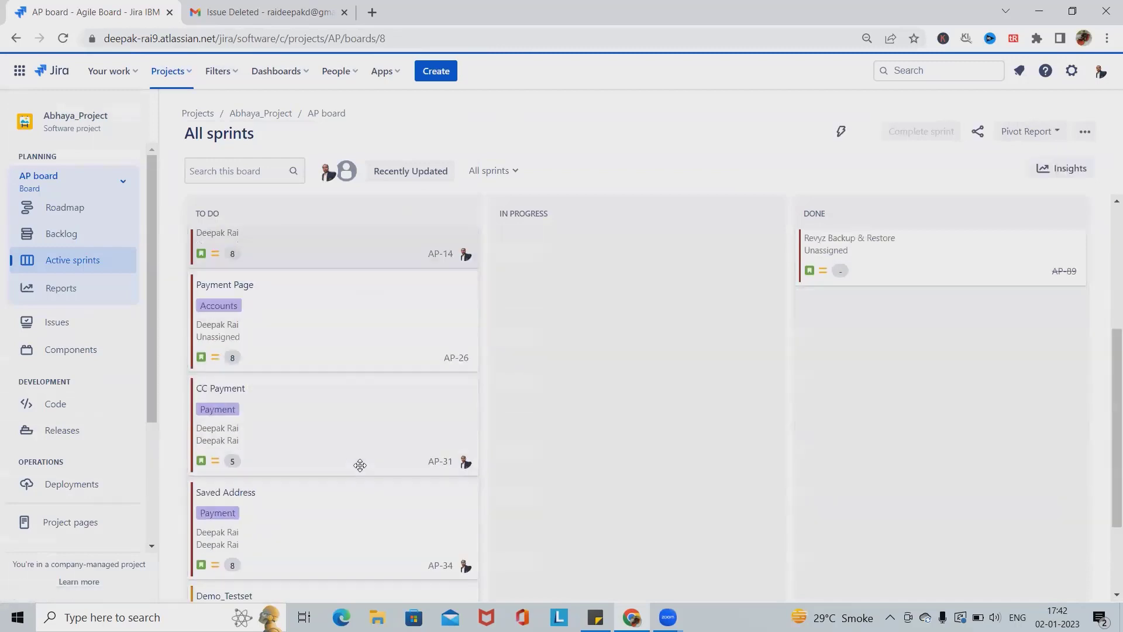
scroll(339, 489, "up", 3)
left_click(319, 429)
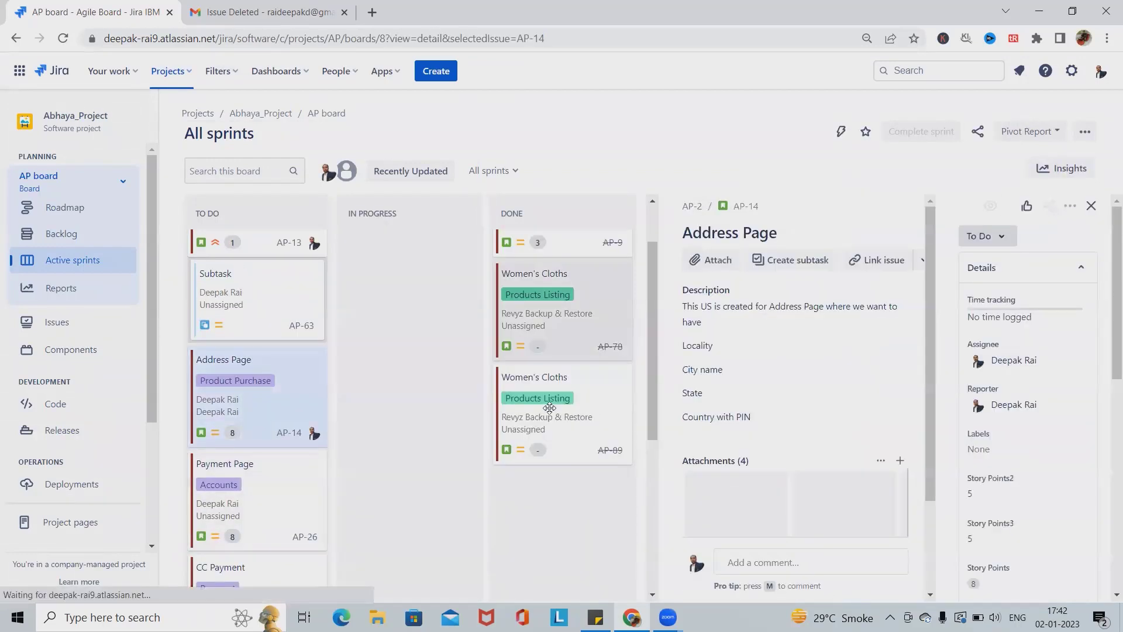
left_click(603, 321)
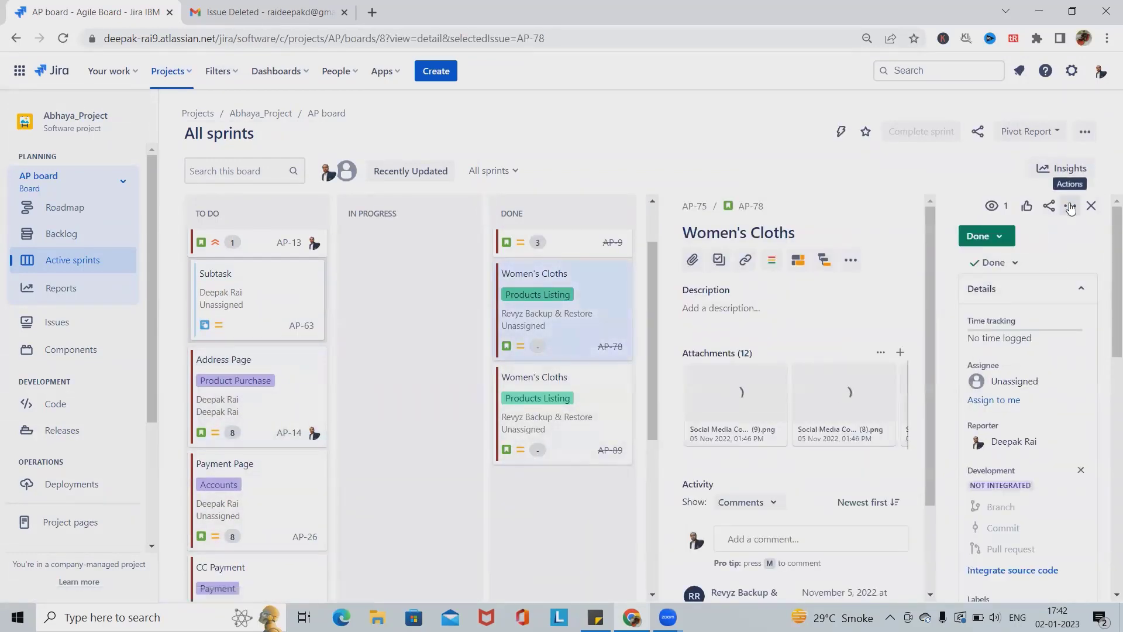
left_click(1071, 208)
left_click(891, 430)
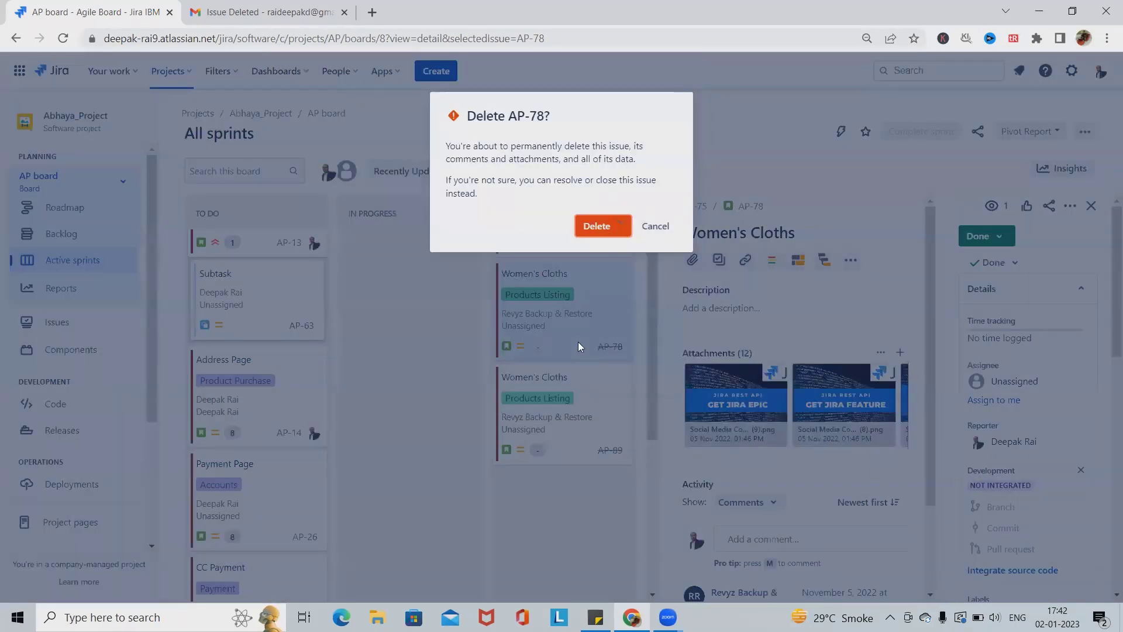
key("Return")
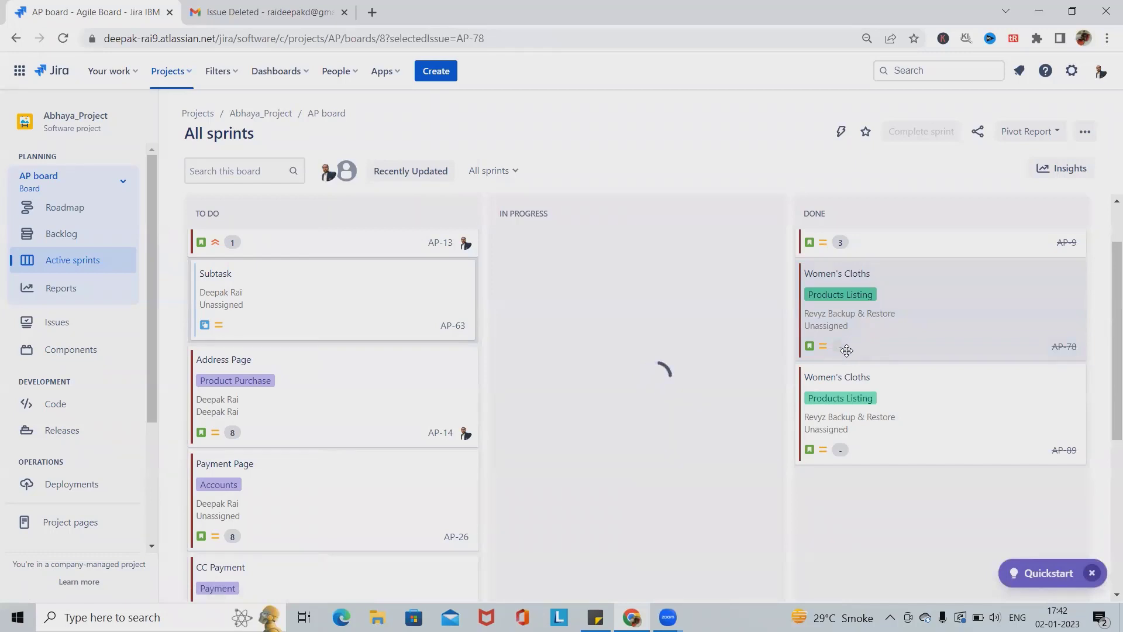
Read the 'Automation rule Issue Deleted failed!' email in Gmail twice, returning to the Jira board.
left_click(344, 21)
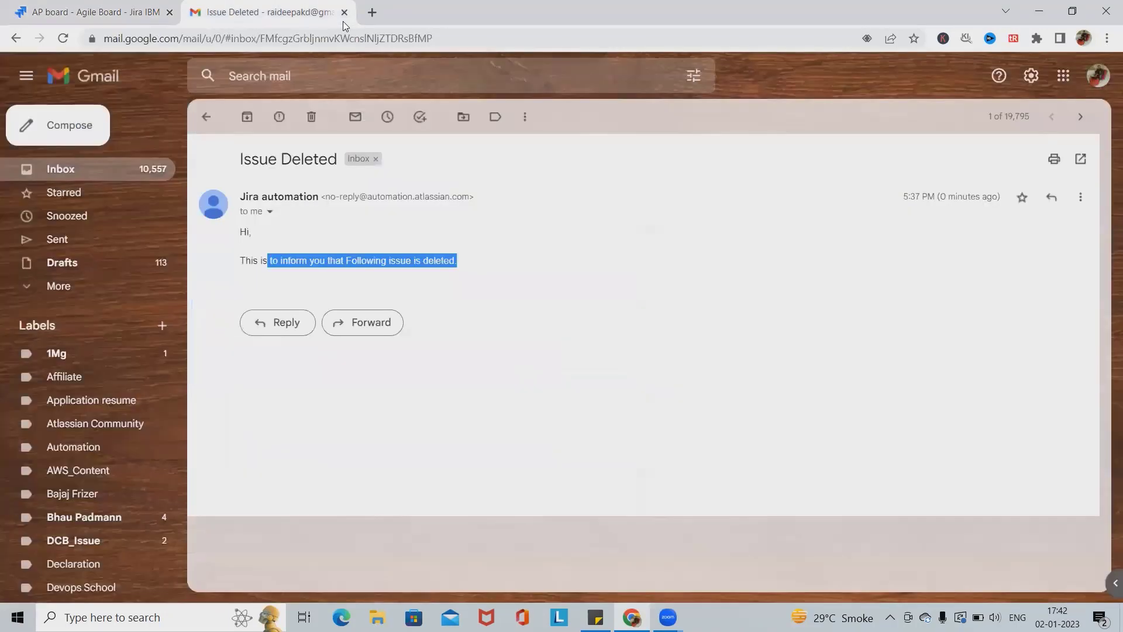
left_click(212, 112)
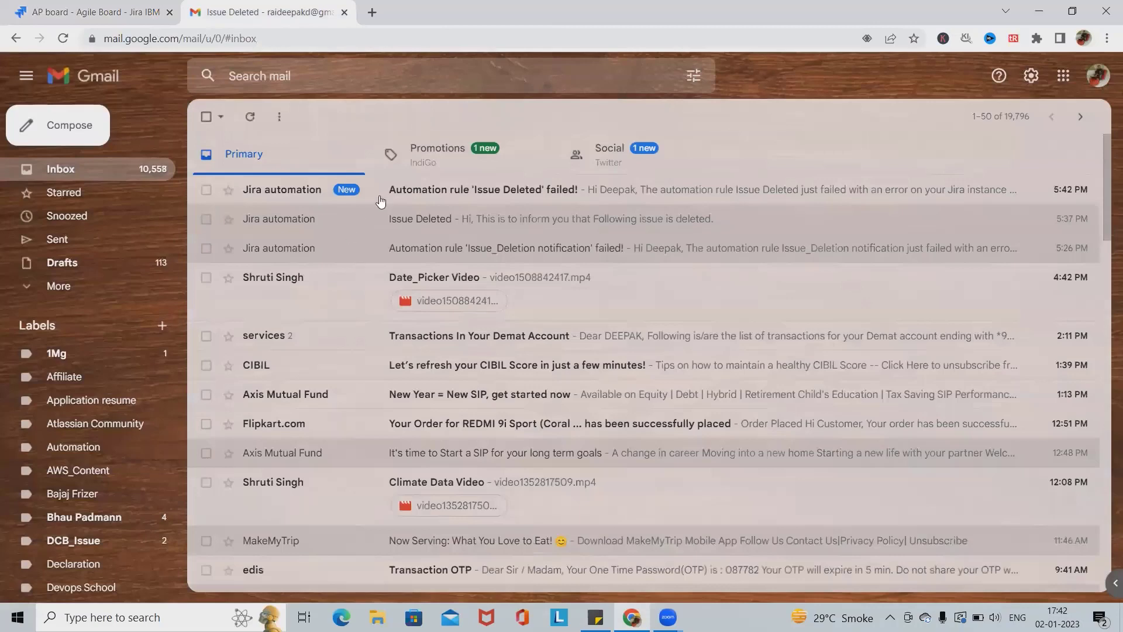
left_click(405, 184)
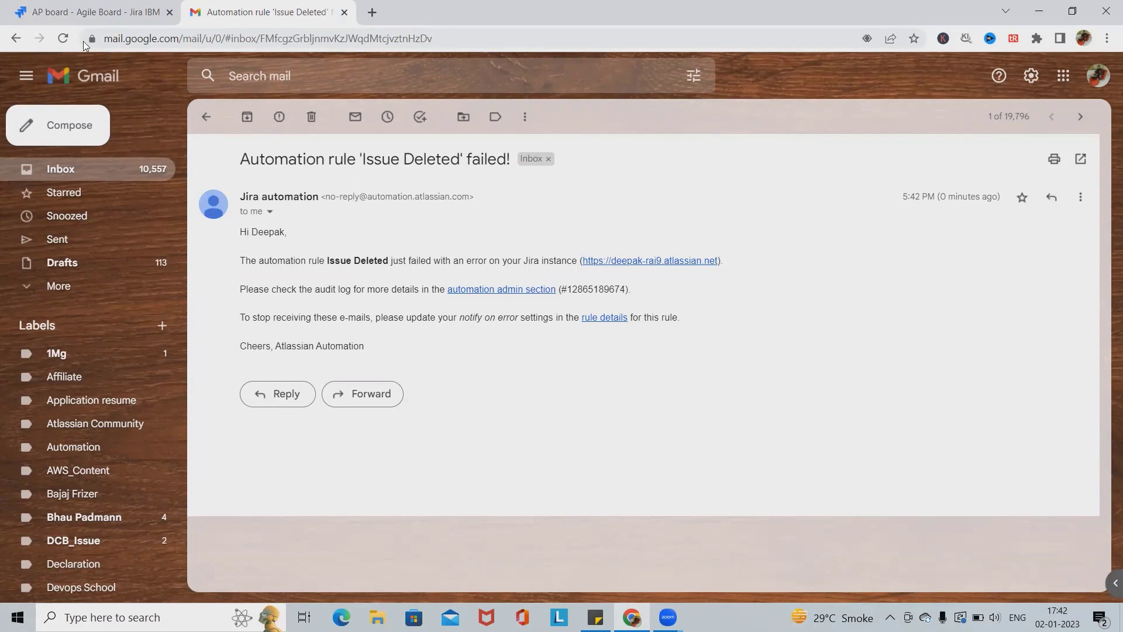
left_click(111, 11)
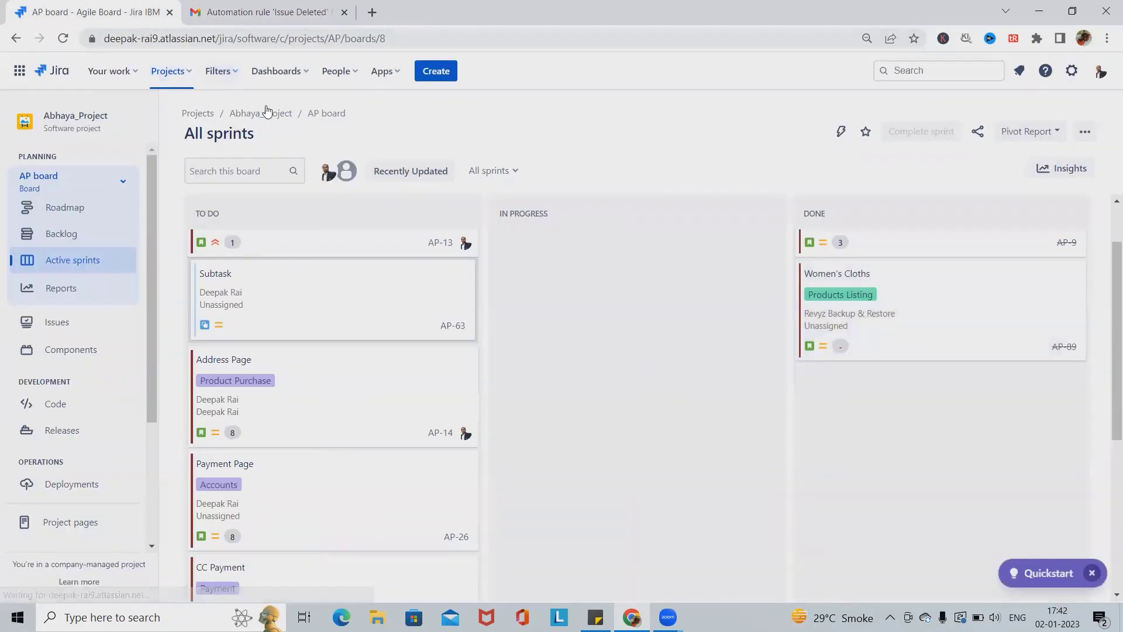
left_click(268, 13)
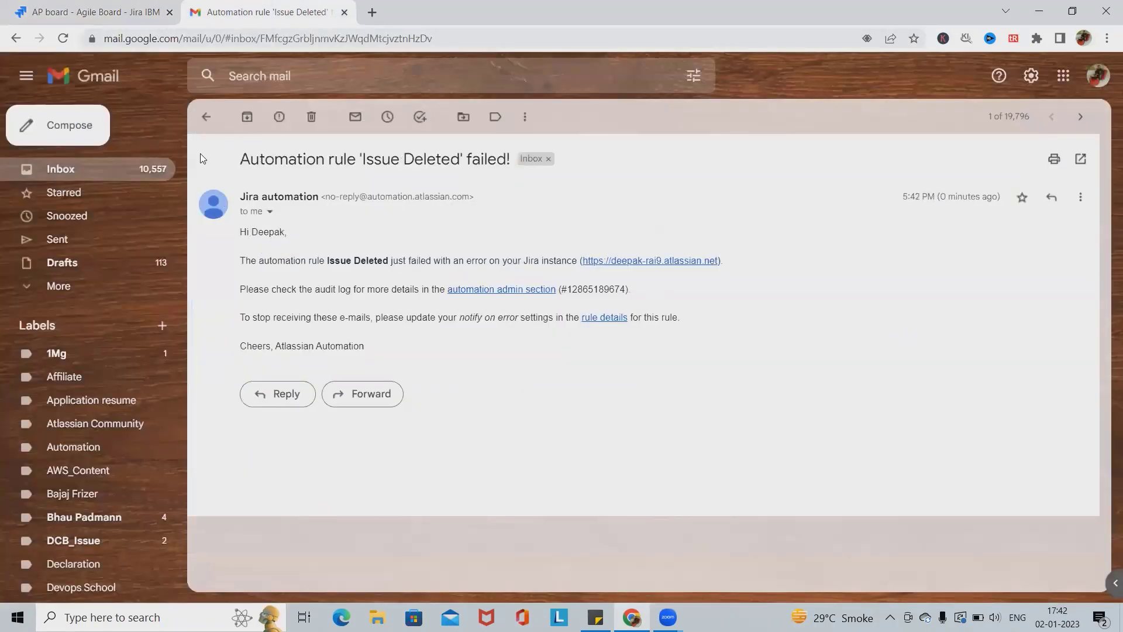
left_click(206, 118)
left_click(438, 188)
left_click(115, 12)
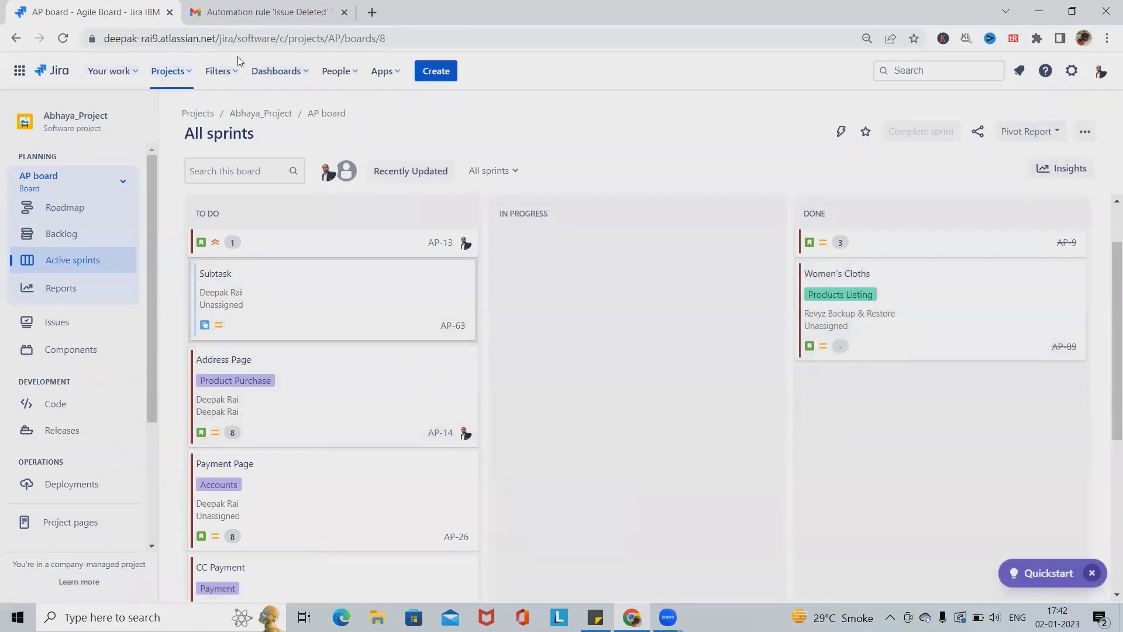
Navigate through Settings > System to the Global automation rules list.
left_click(1071, 71)
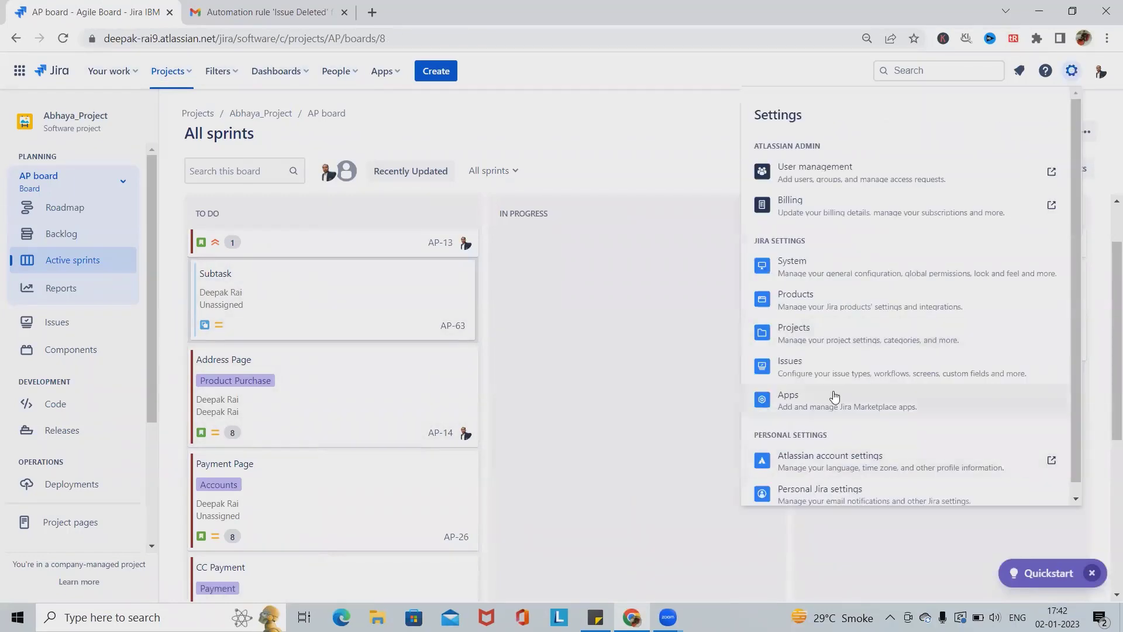
left_click(831, 294)
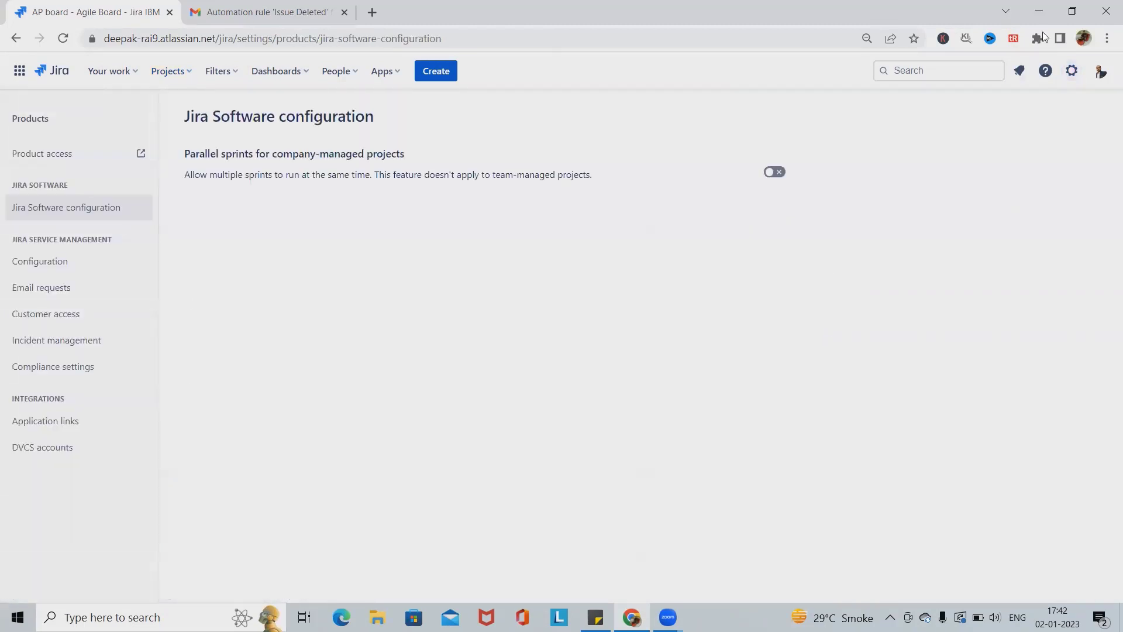
left_click(1071, 72)
left_click(816, 269)
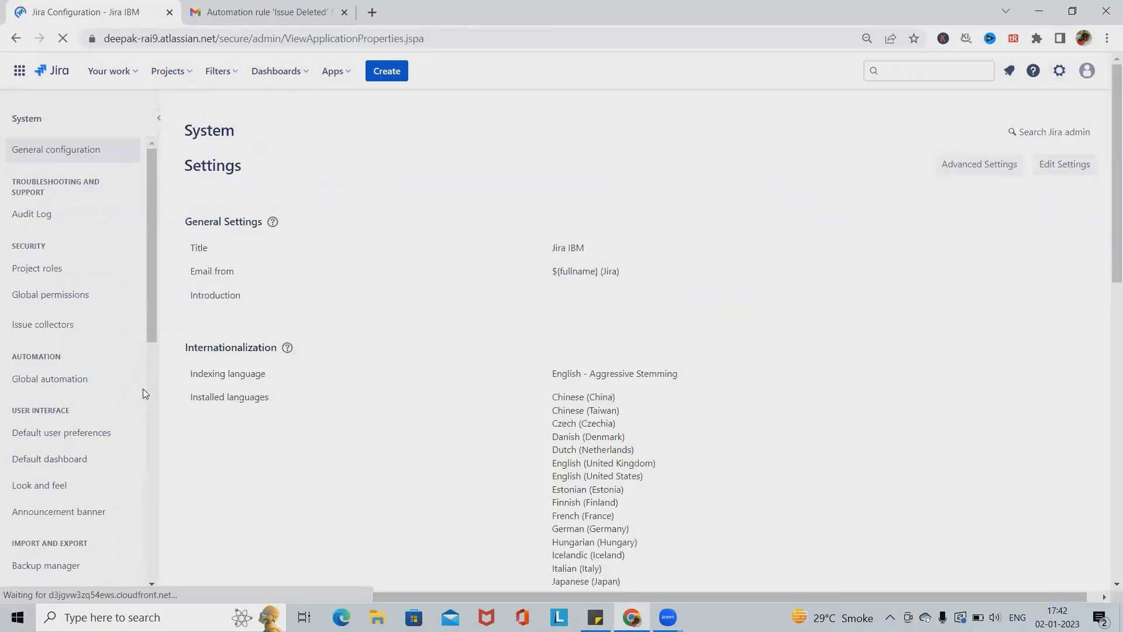
left_click(44, 378)
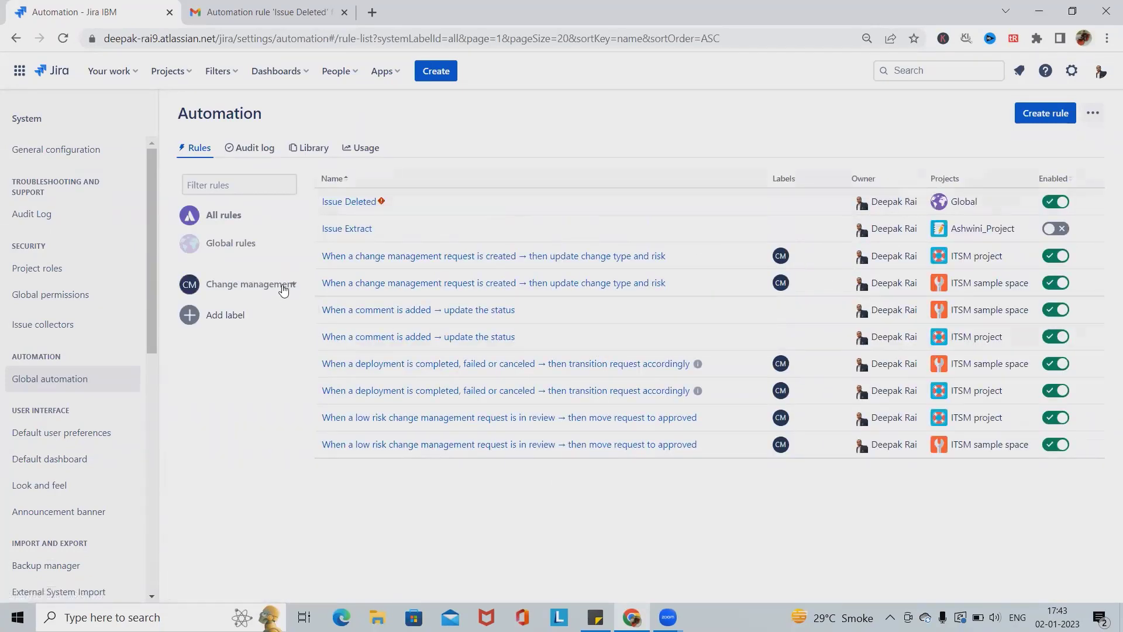
Open the Issue Deleted rule, inspect its Send email and trigger components, then view its audit log.
left_click(347, 209)
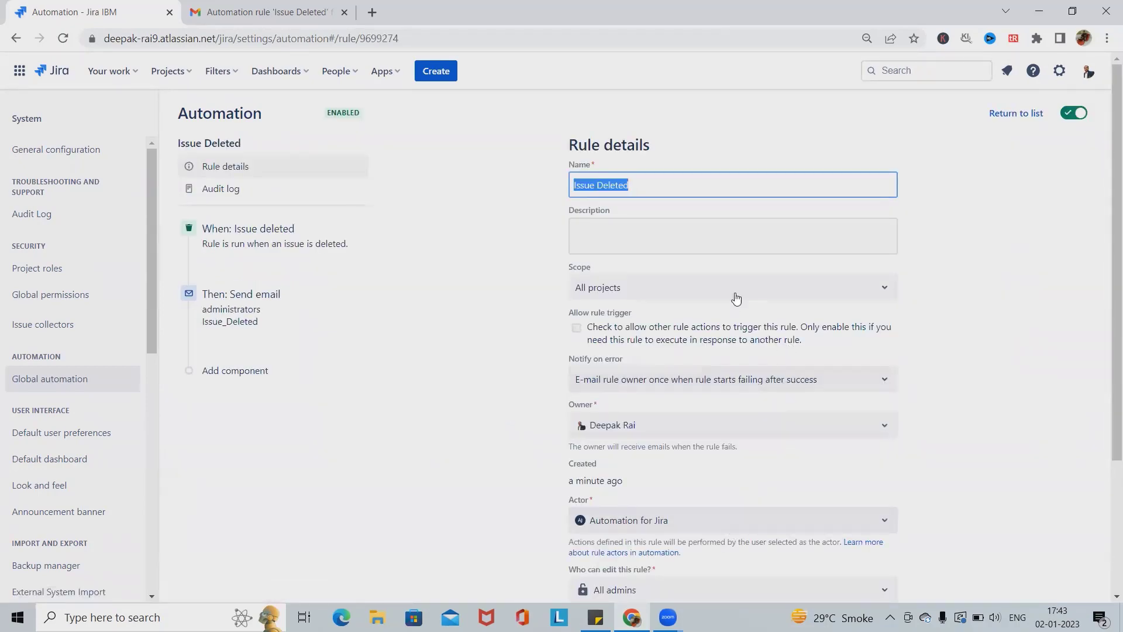
scroll(684, 404, "down", 3)
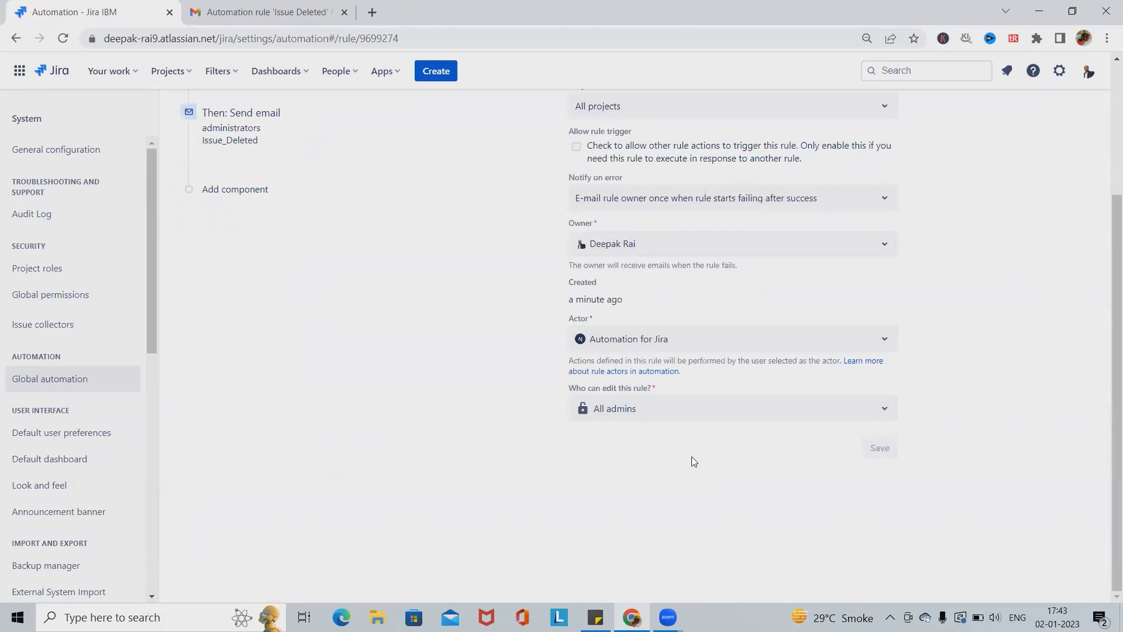
scroll(691, 458, "up", 3)
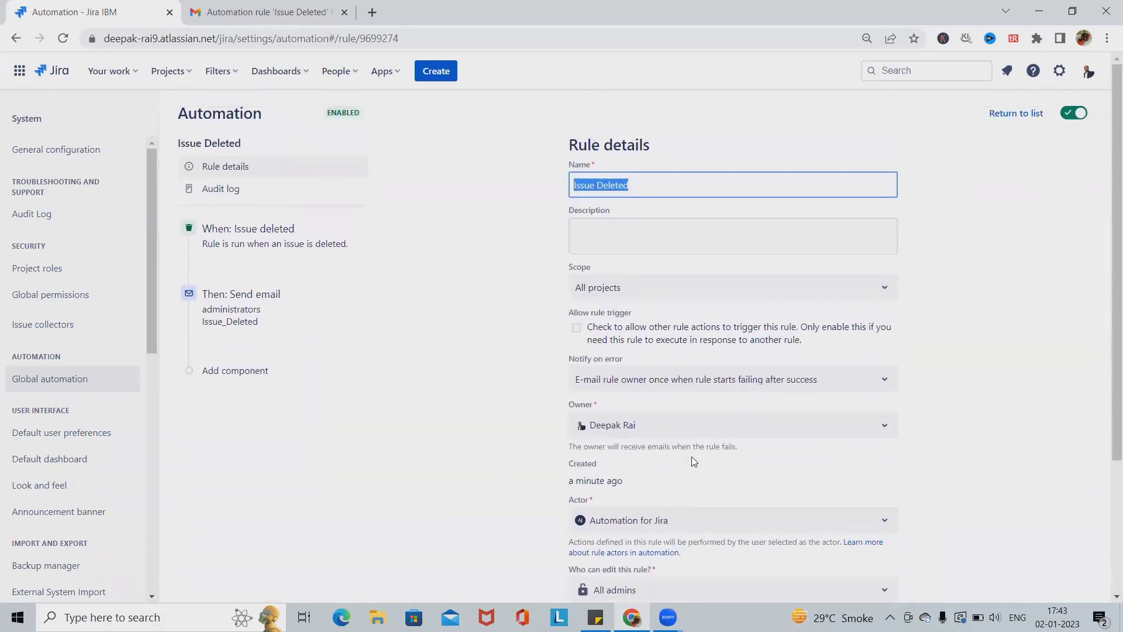
left_click(254, 319)
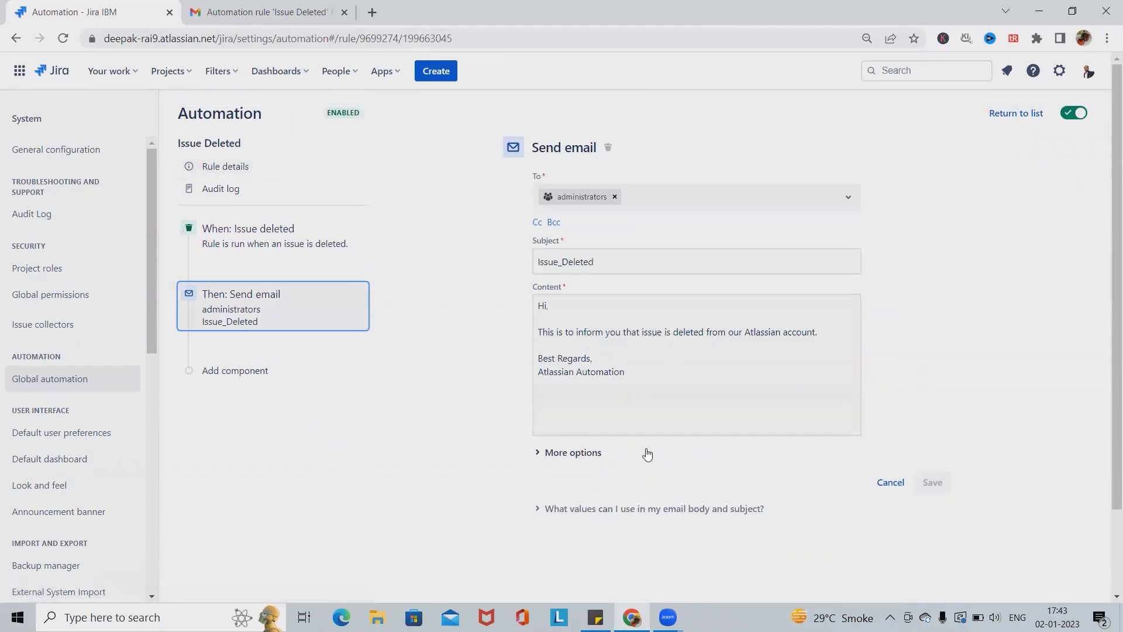
left_click(272, 230)
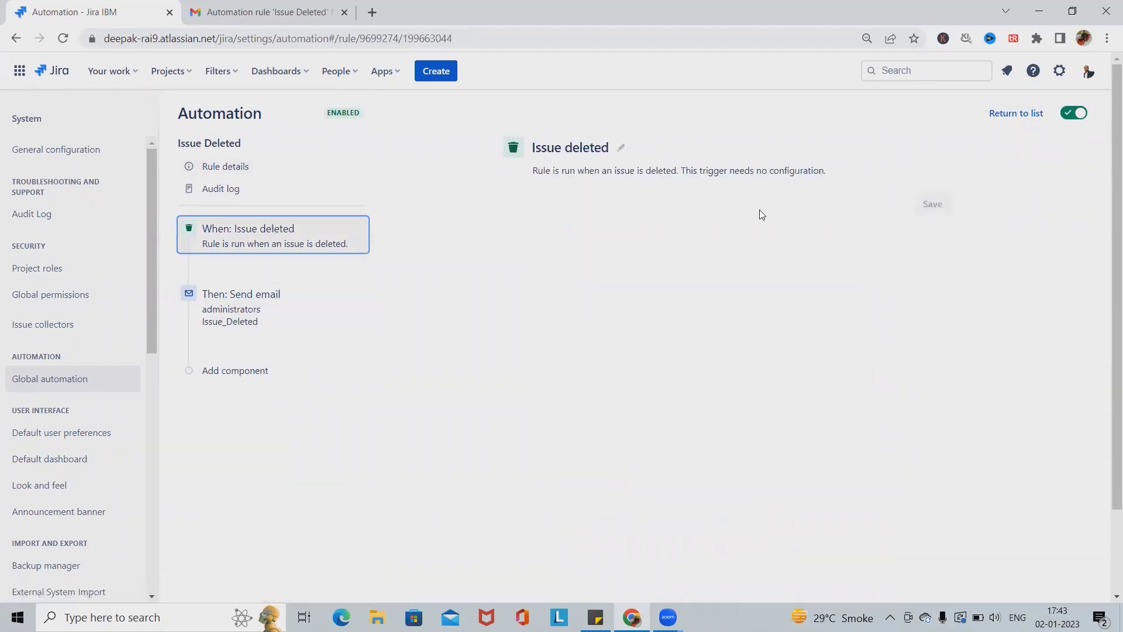
left_click(222, 195)
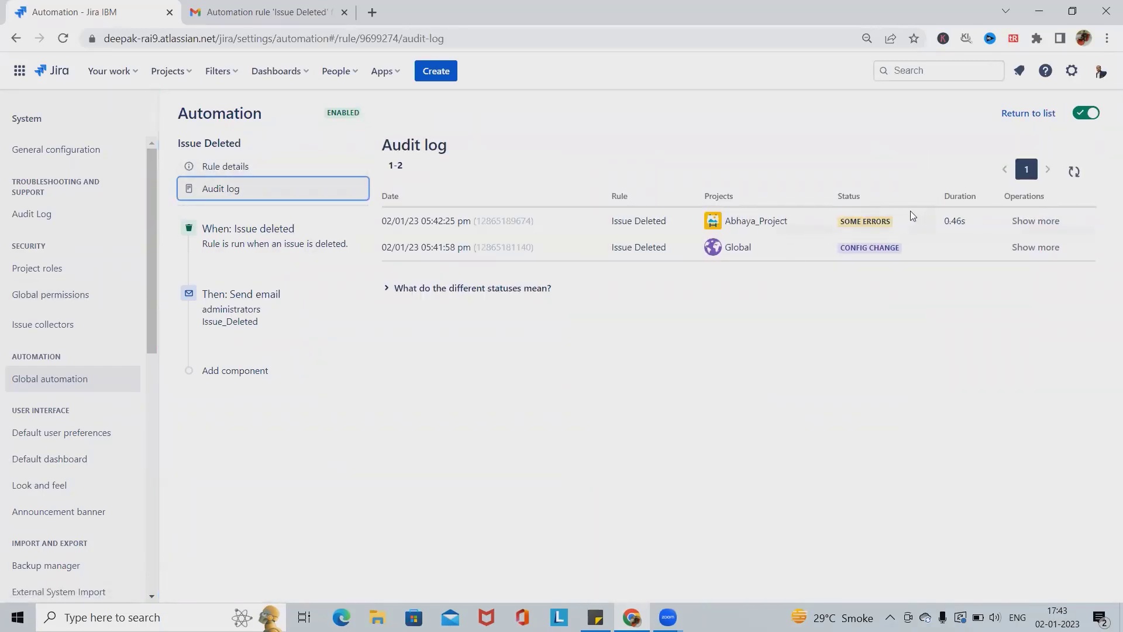
Expand the failed run's details and highlight the empty 'To' field error message.
left_click(1024, 222)
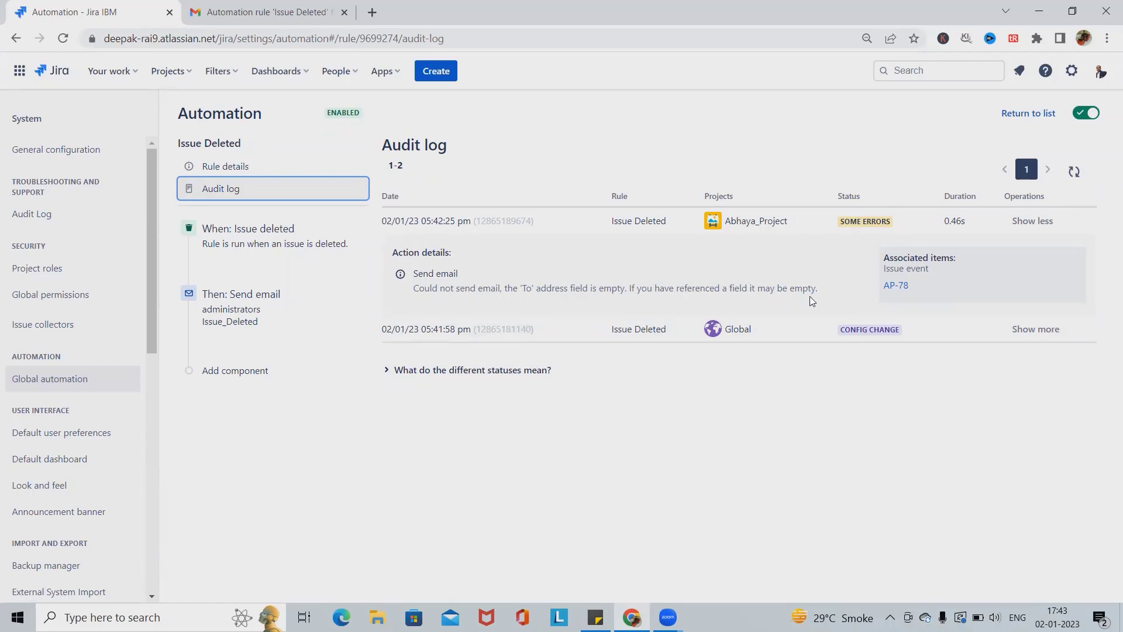
left_click_drag(416, 288, 781, 288)
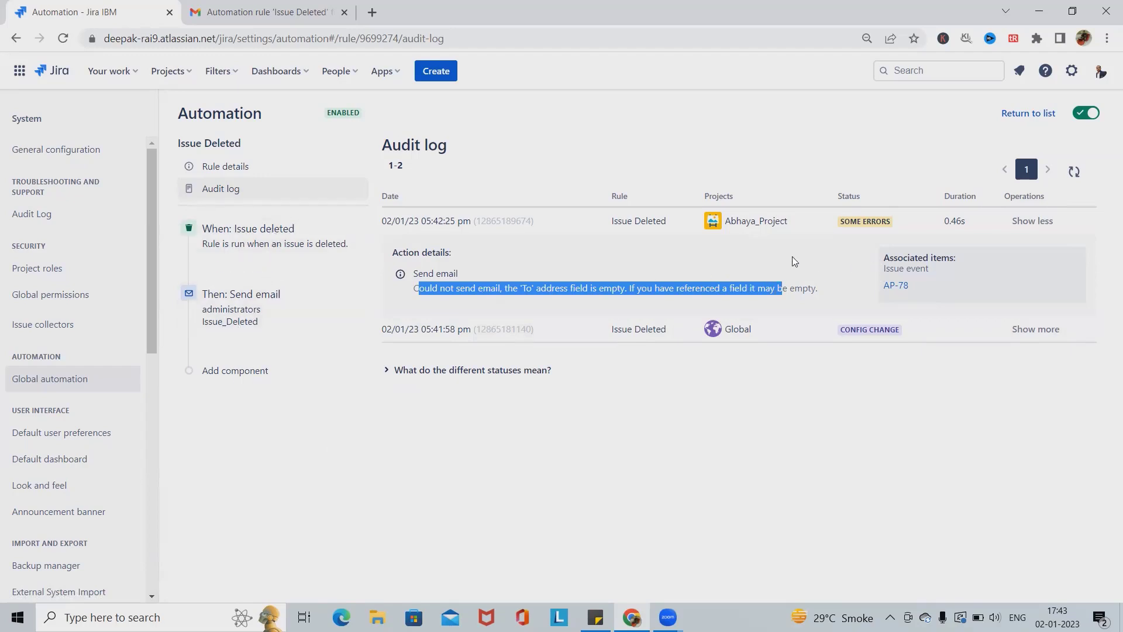
Add a Gmail recipient to the Send email action, publish the rule, and open the Abhaya_Project board.
left_click(234, 312)
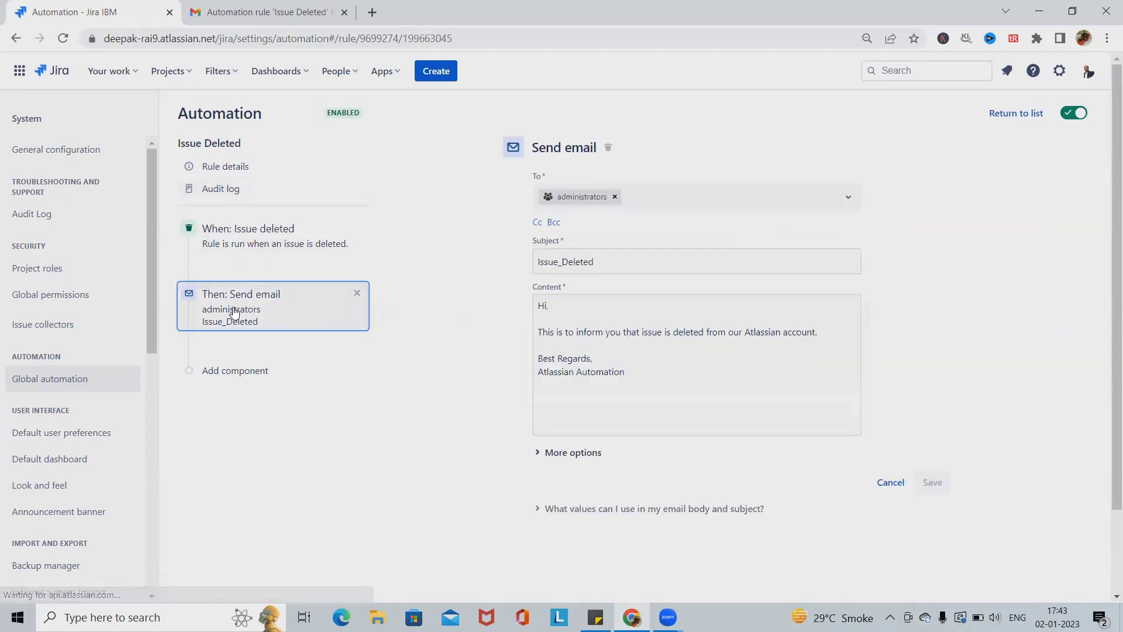
left_click(709, 201)
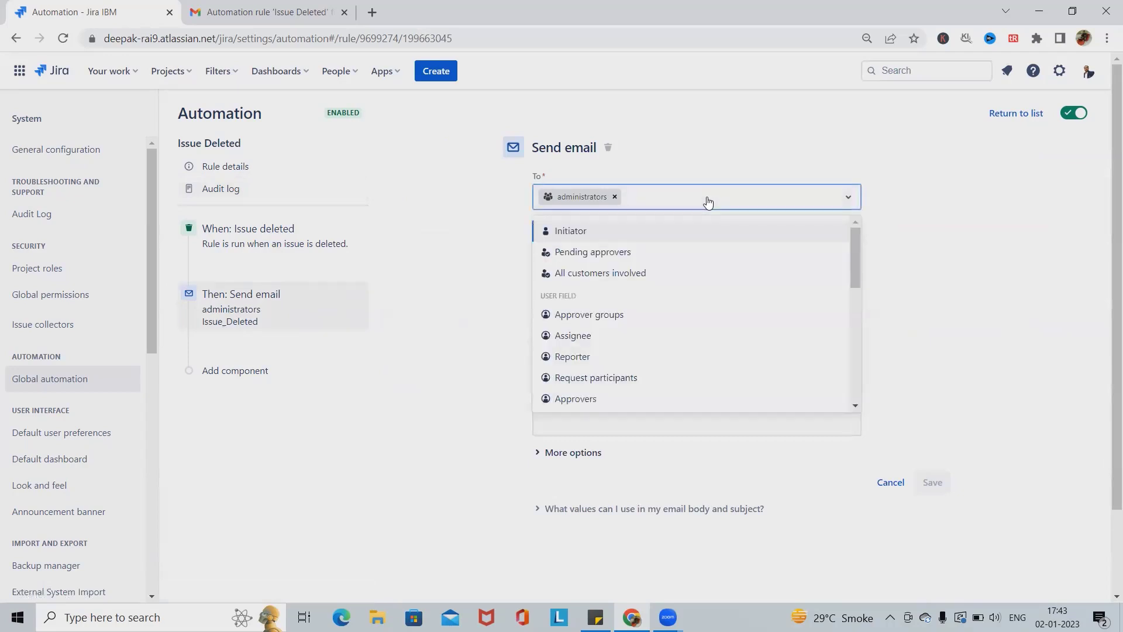
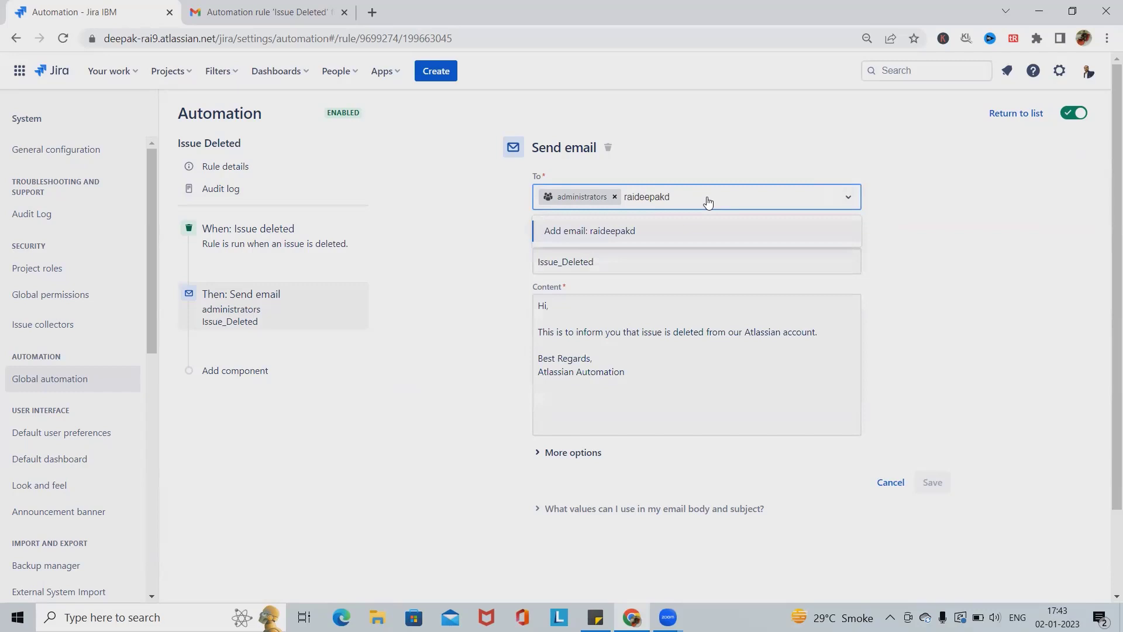
left_click(674, 233)
left_click(933, 483)
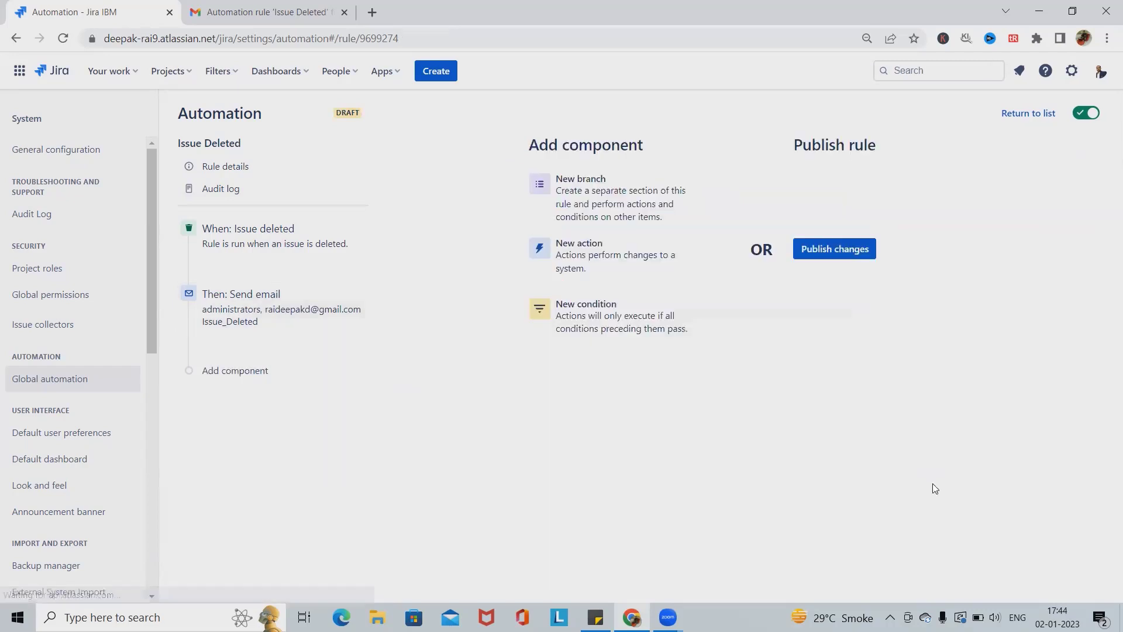
left_click(860, 253)
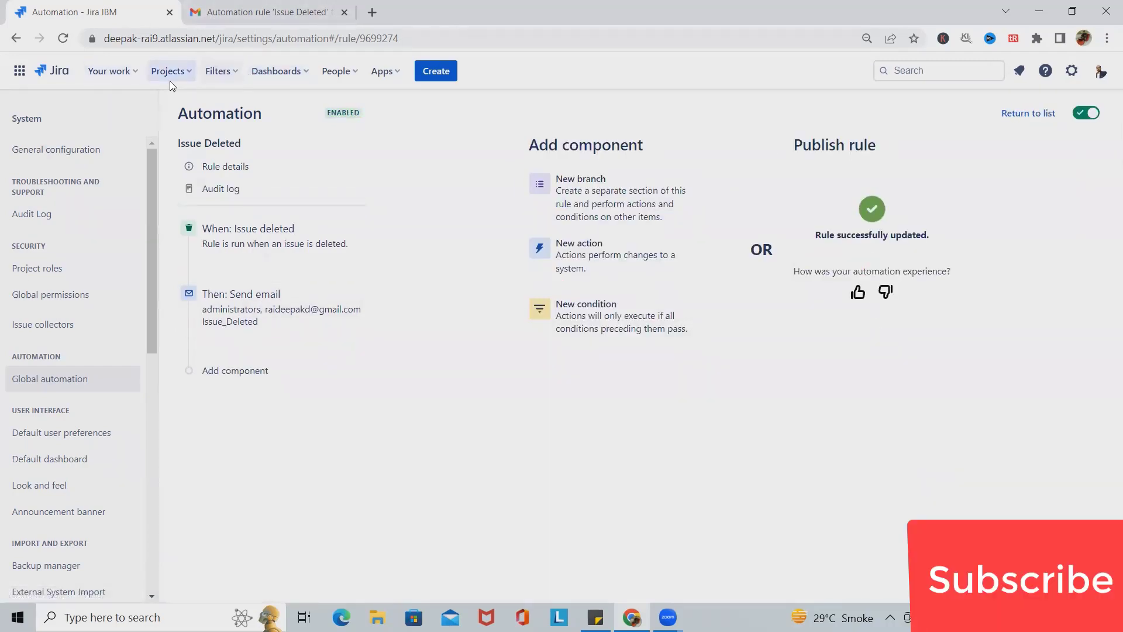
left_click(186, 73)
left_click(215, 131)
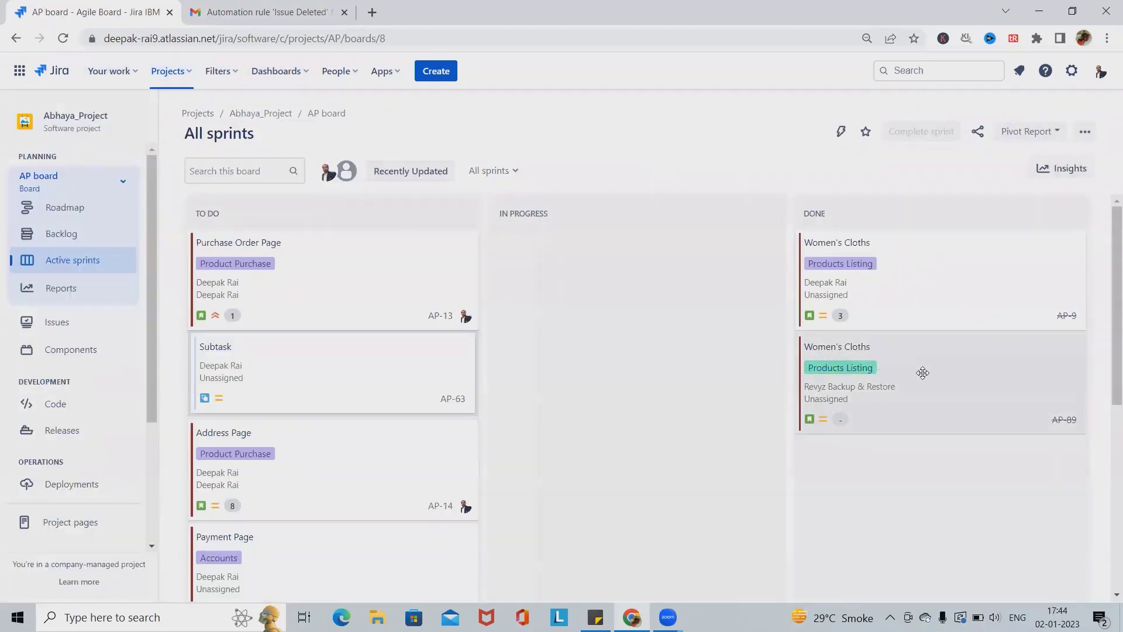
Delete issue AP-89 'Women's Cloths' from the board, then check the Gmail tab.
left_click(923, 373)
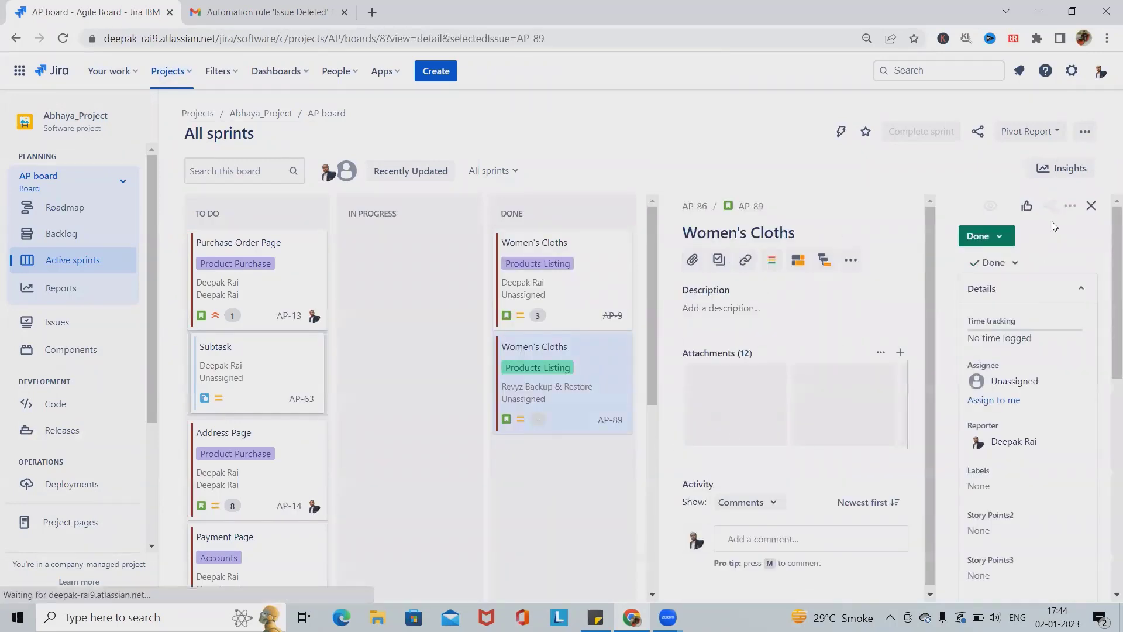
left_click(1069, 205)
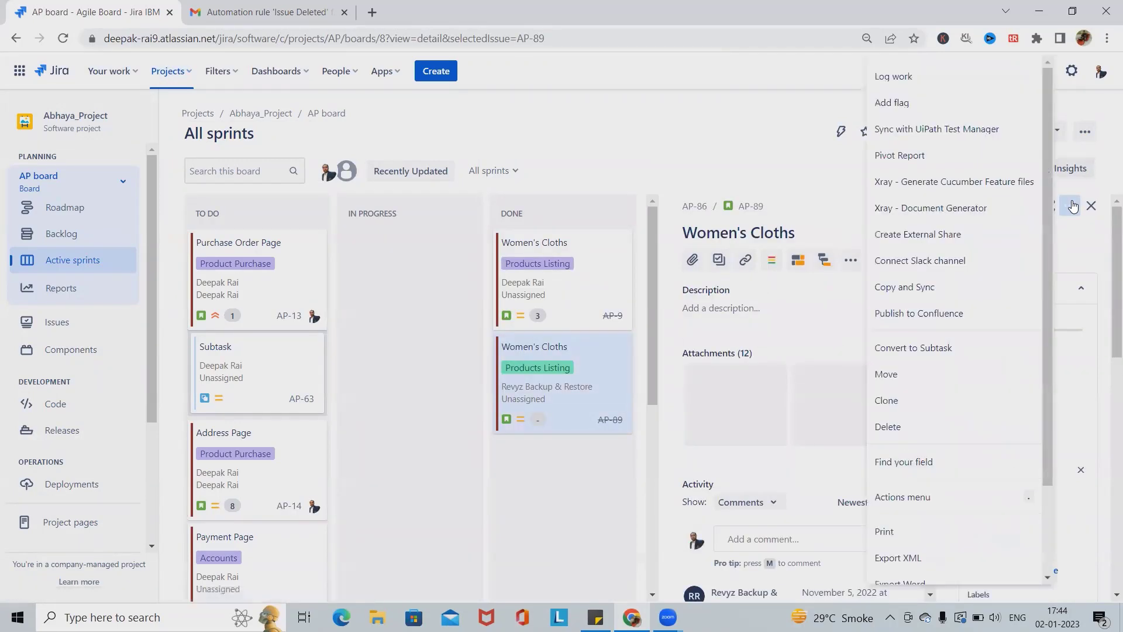
left_click(895, 429)
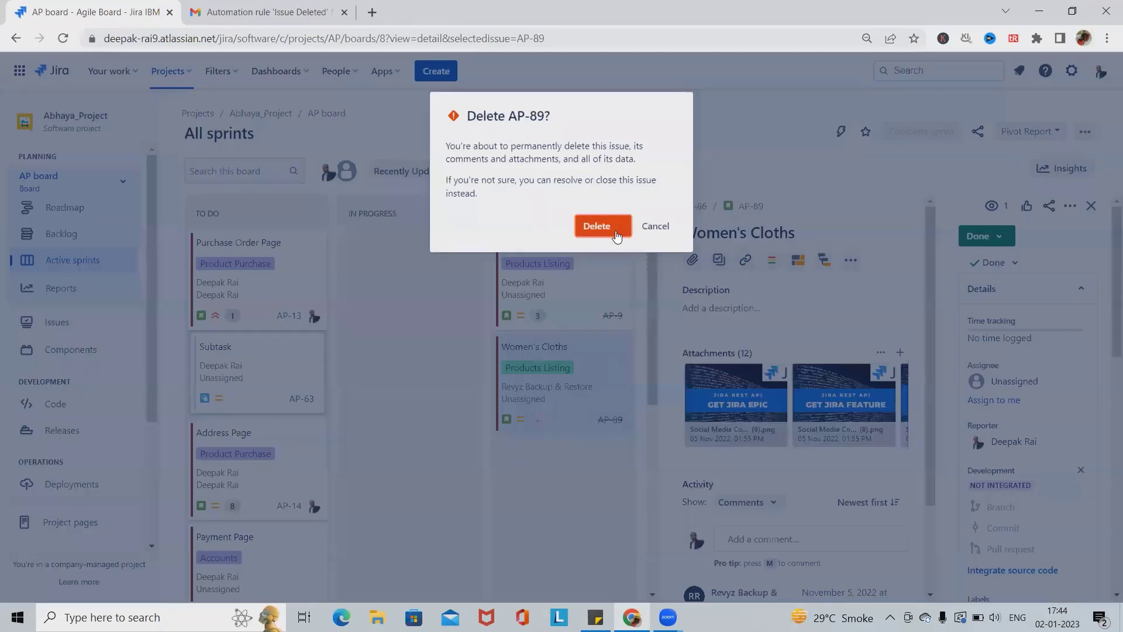
left_click(616, 235)
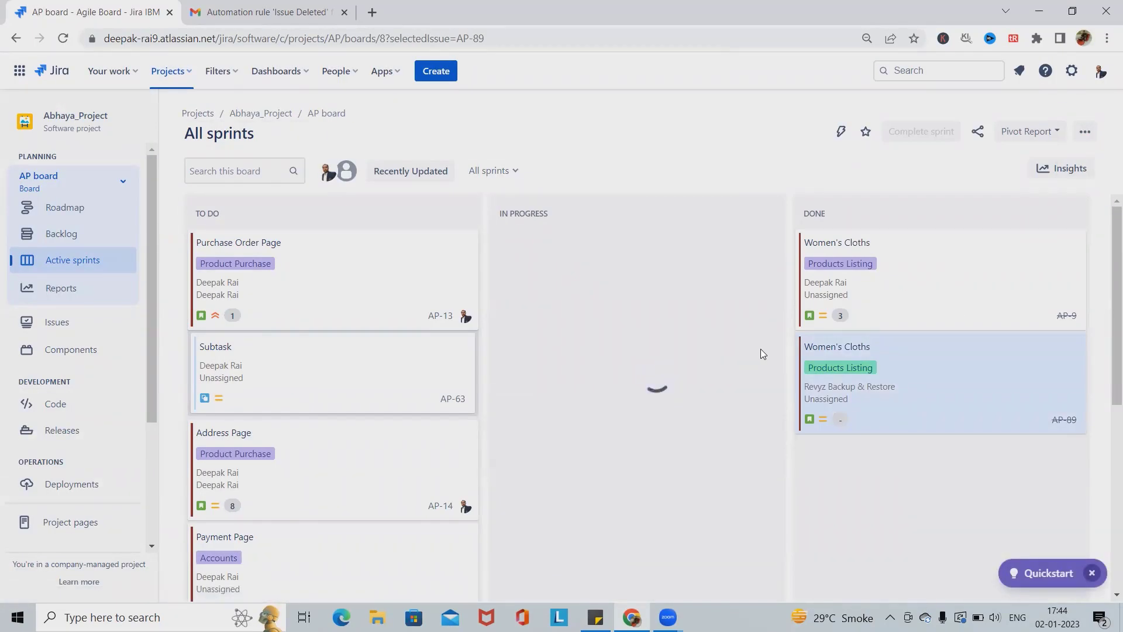
left_click(232, 15)
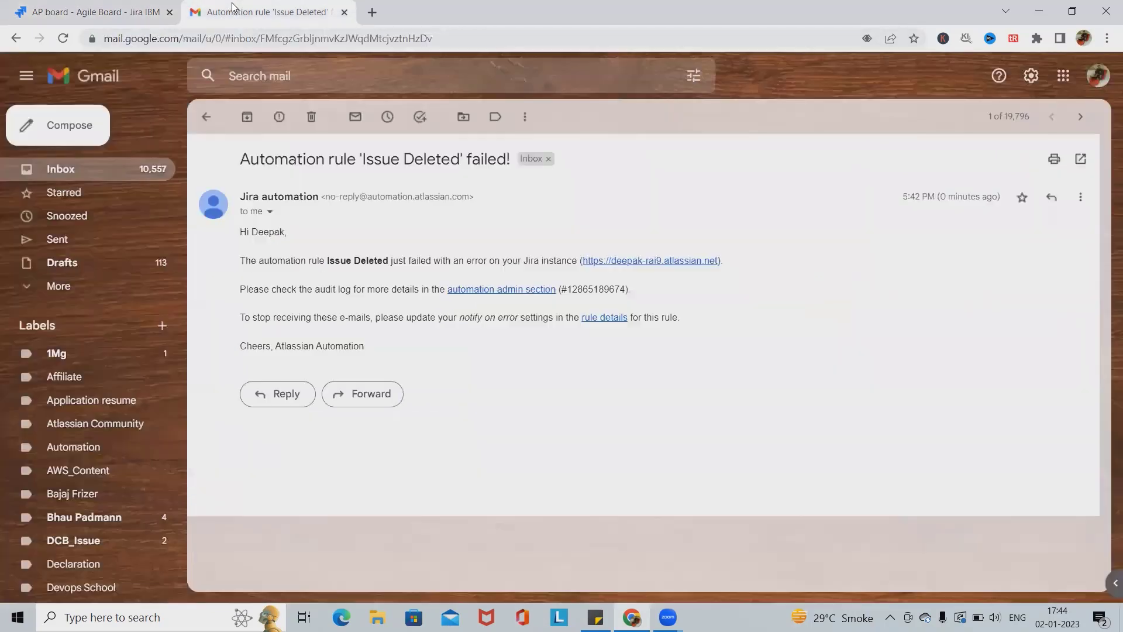
Return to the inbox, open the 'Issue_Deleted' Jira automation email, and highlight its body text.
left_click(207, 114)
left_click(443, 187)
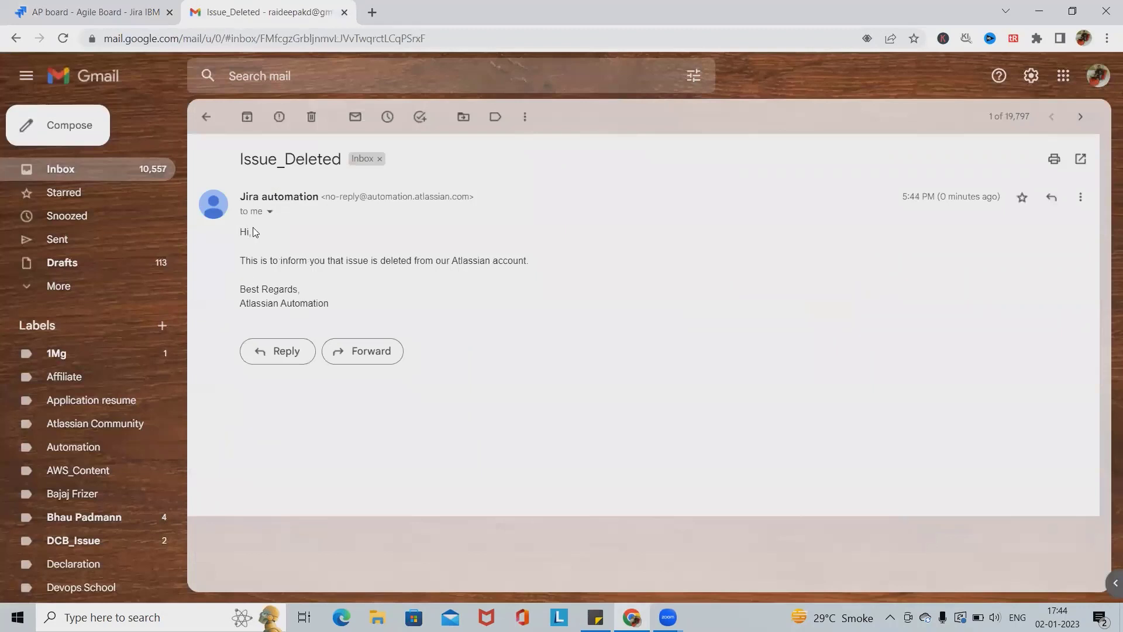
left_click_drag(239, 230, 368, 321)
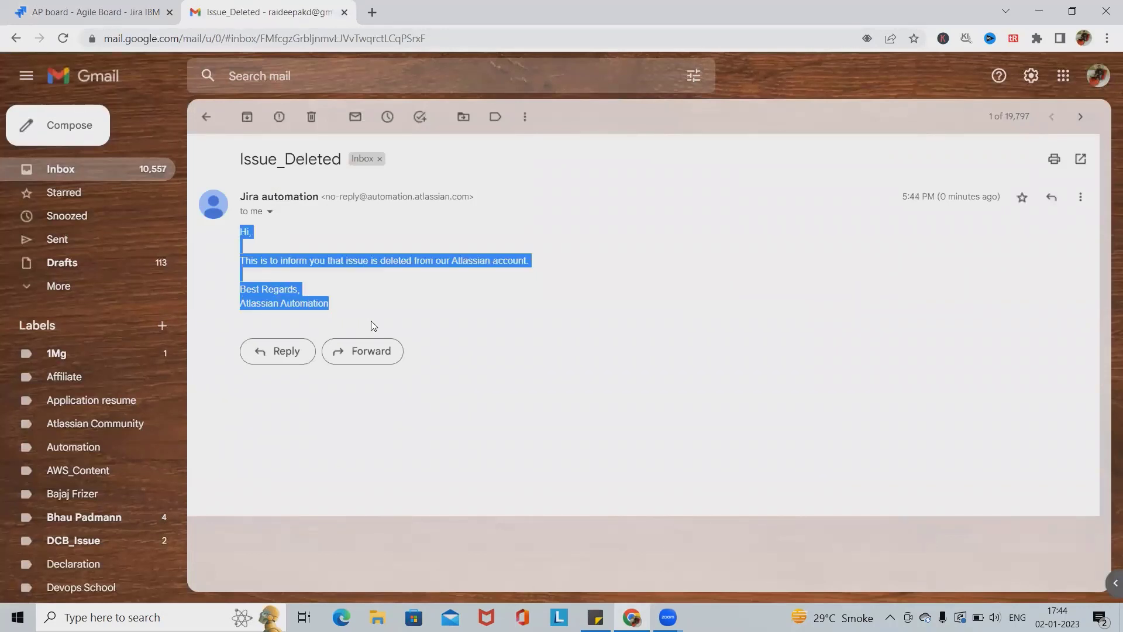